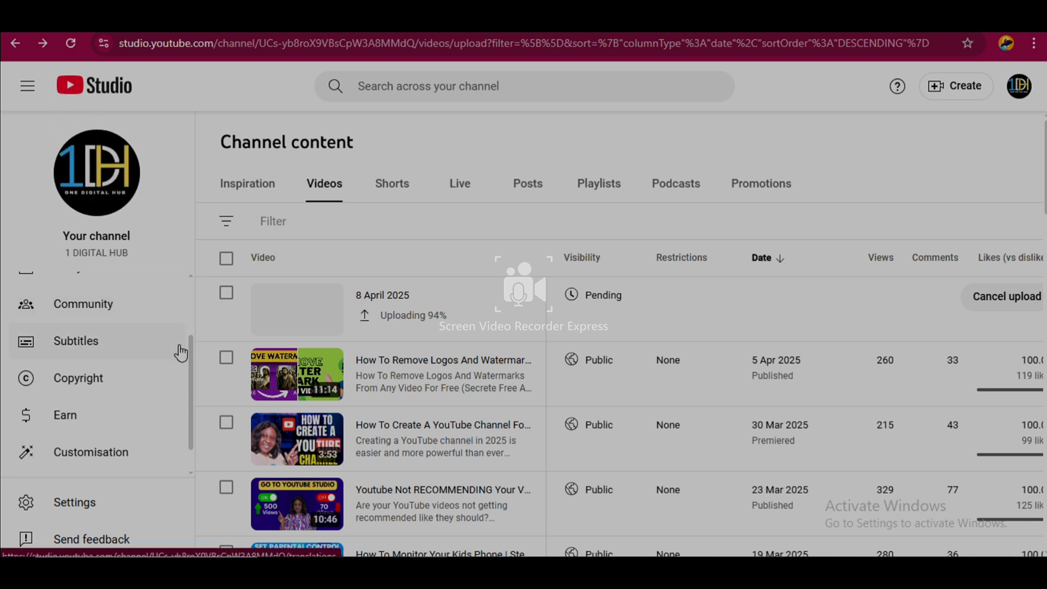
Open the subtitles page of the video "Copyright Claim? No Problem Fix Claims & Monetize Your Videos In Minutes" from the channel content list.
{"action": "scroll", "coordinate": [187, 302], "scroll_direction": "up", "scroll_amount": 3}
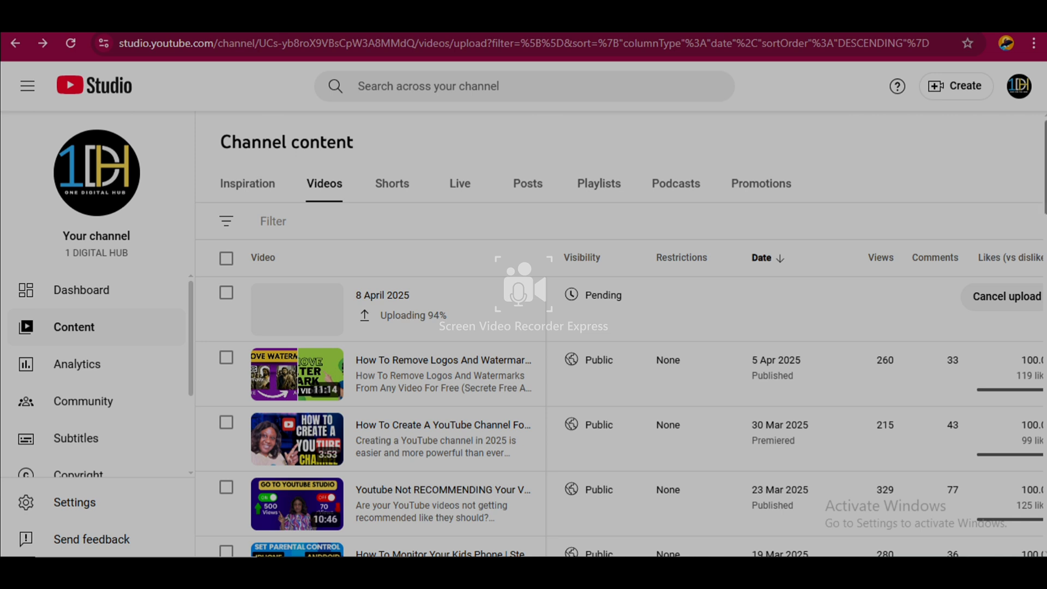
{"action": "left_click_drag", "start_coordinate": [1044, 186], "coordinate": [1042, 248]}
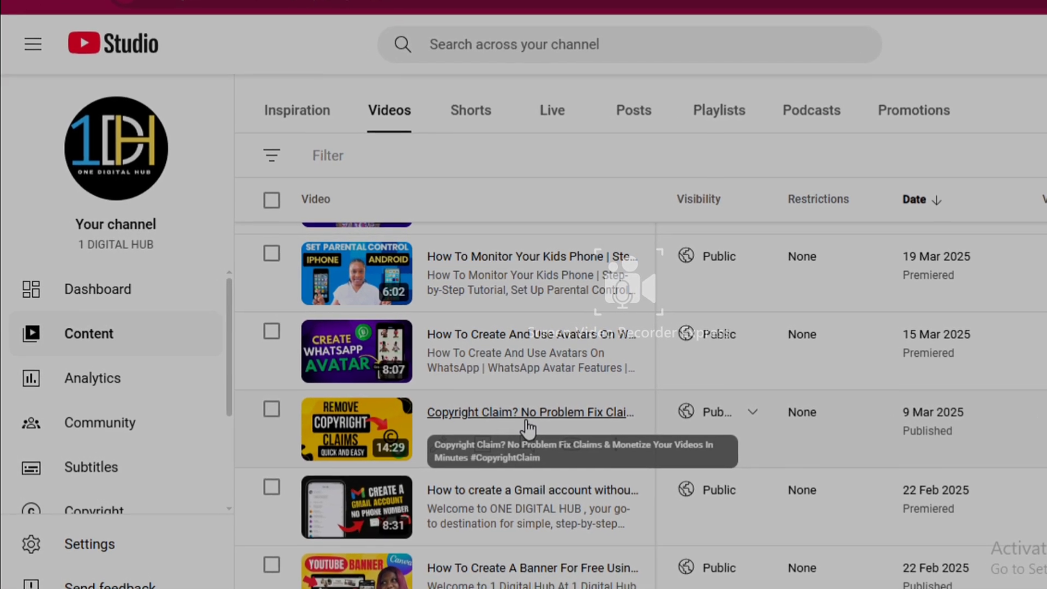
{"action": "left_click", "coordinate": [520, 420]}
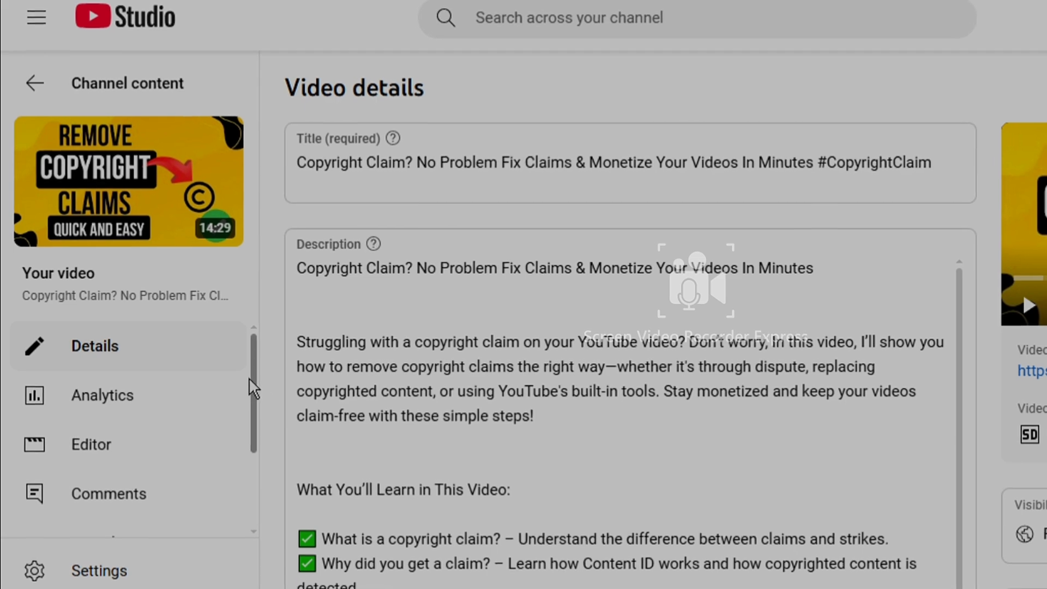
{"action": "left_click_drag", "start_coordinate": [264, 381], "coordinate": [264, 468]}
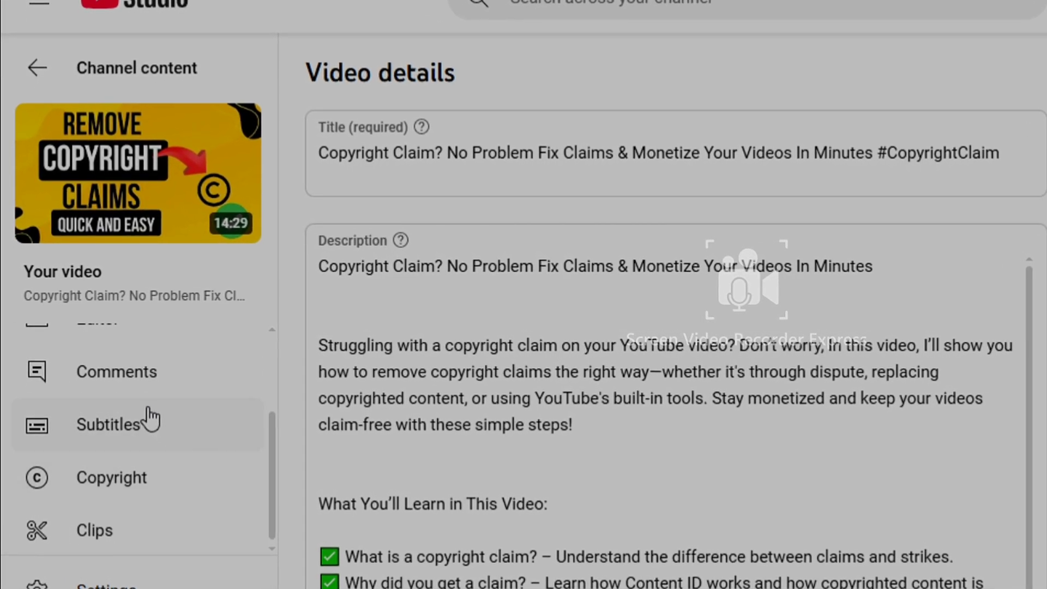
{"action": "left_click", "coordinate": [149, 420]}
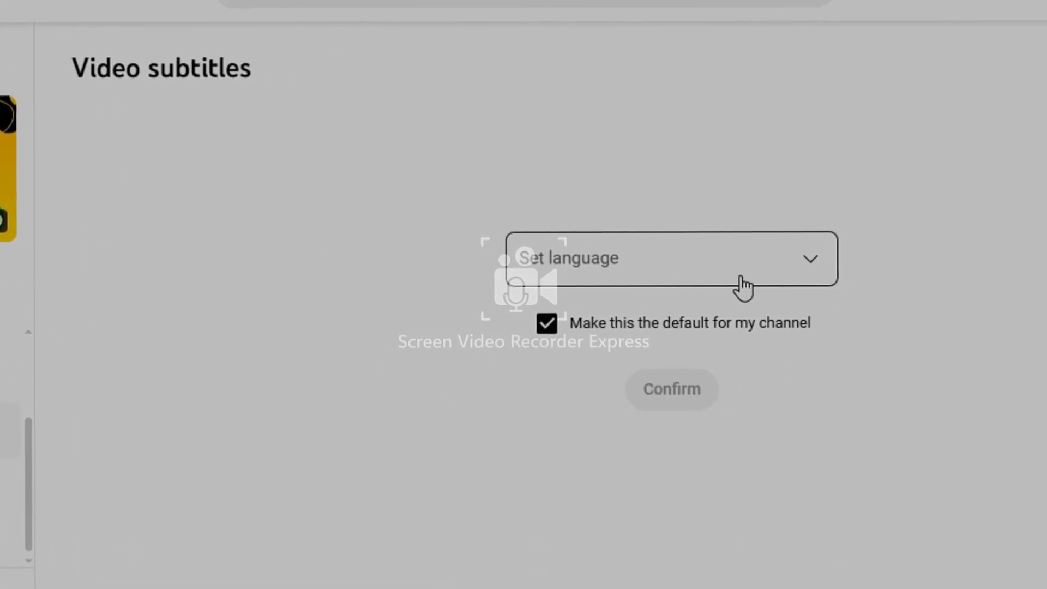
Set the video language to English (United States) and confirm it as the channel default.
{"action": "left_click", "coordinate": [743, 284]}
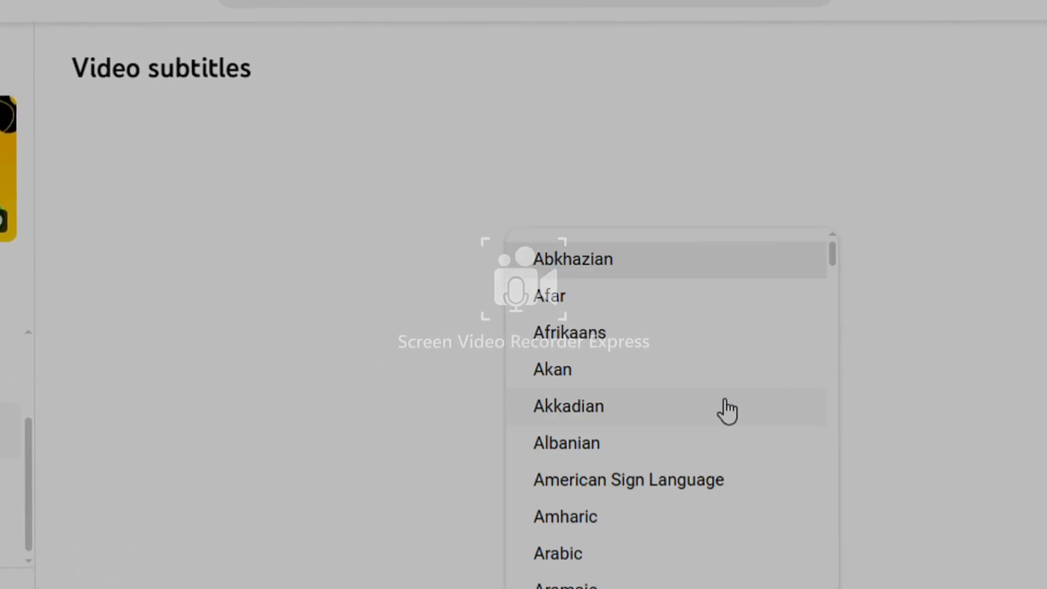
{"action": "scroll", "coordinate": [671, 406], "scroll_direction": "down", "scroll_amount": 15}
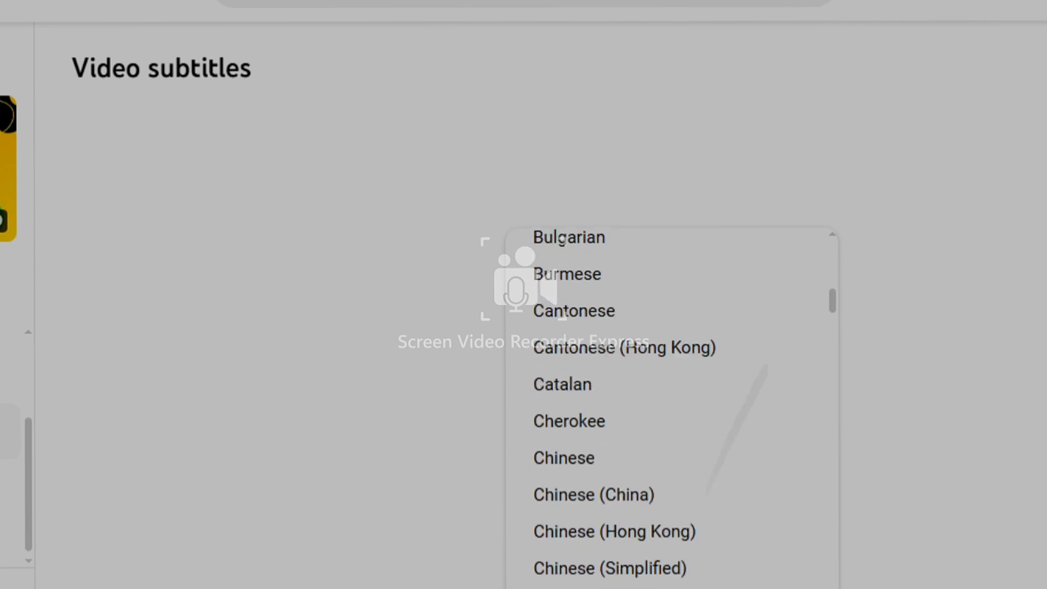
{"action": "scroll", "coordinate": [671, 406], "scroll_direction": "down", "scroll_amount": 15}
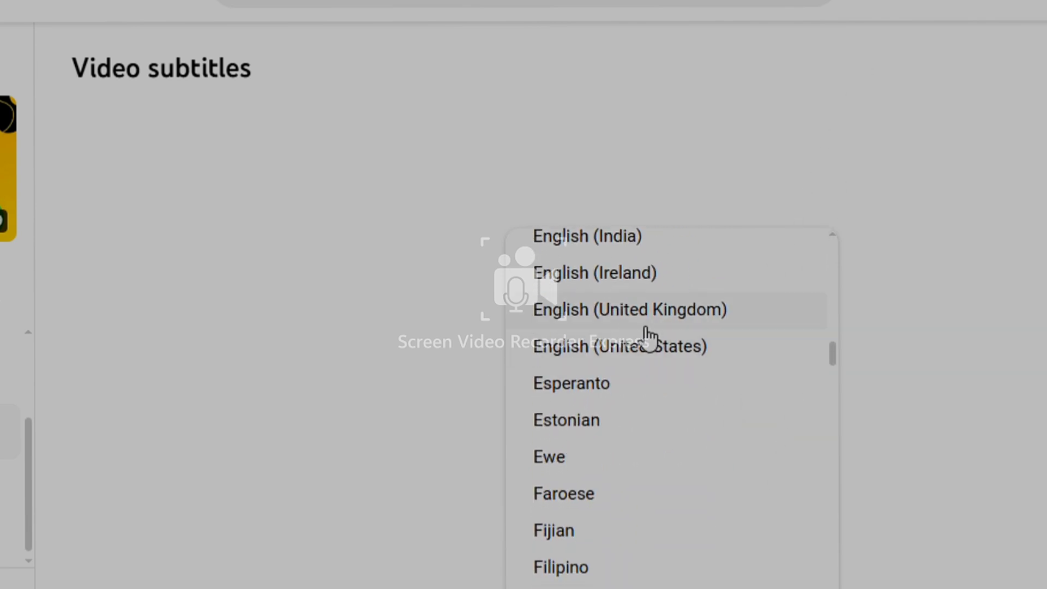
{"action": "left_click", "coordinate": [649, 352]}
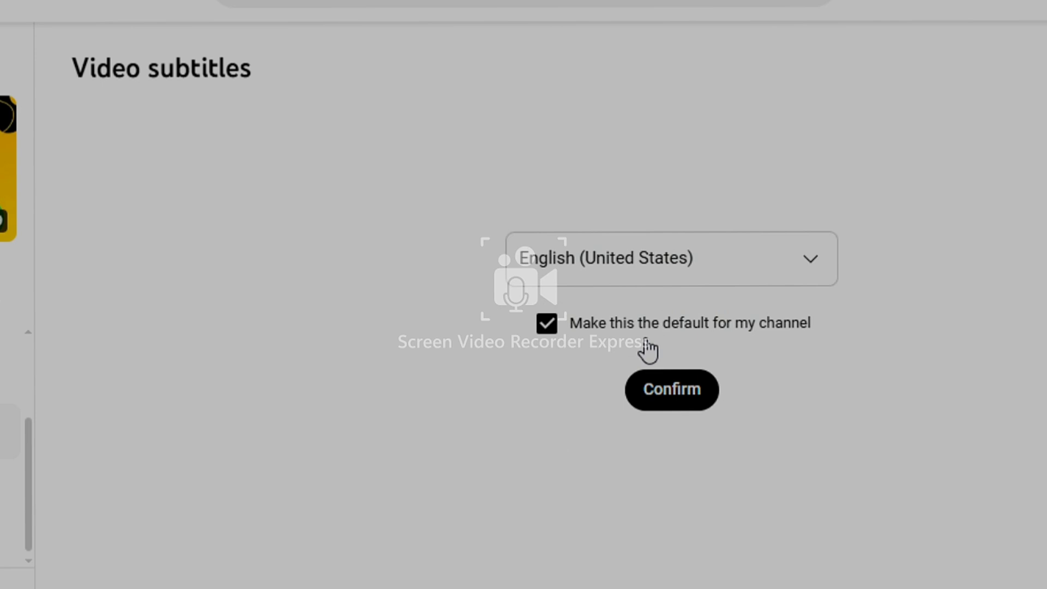
{"action": "left_click", "coordinate": [676, 390]}
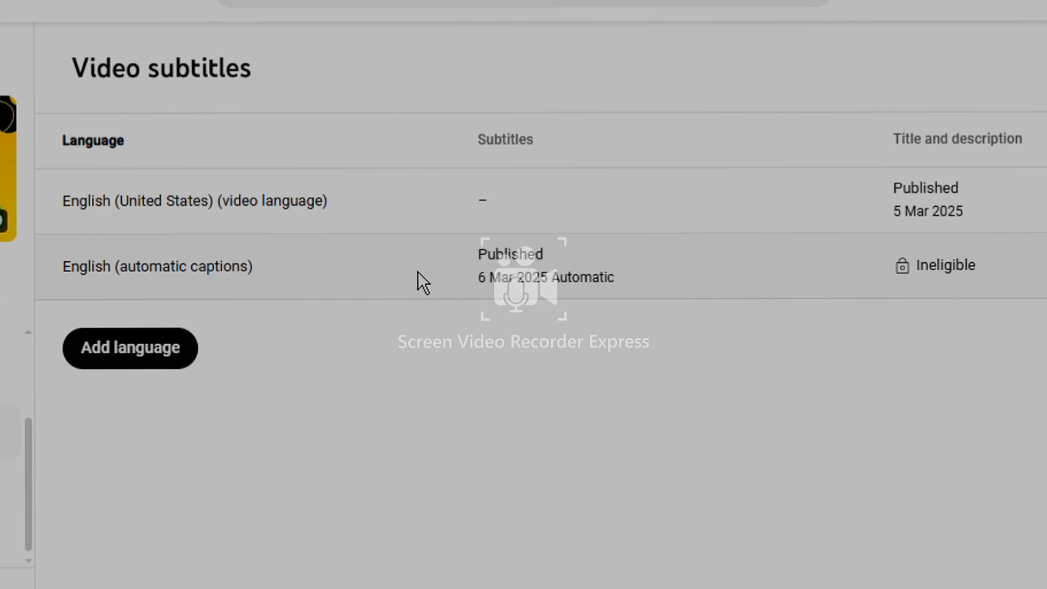
Duplicate the automatic English captions for editing and publish them as English subtitles.
{"action": "mouse_move", "coordinate": [510, 276]}
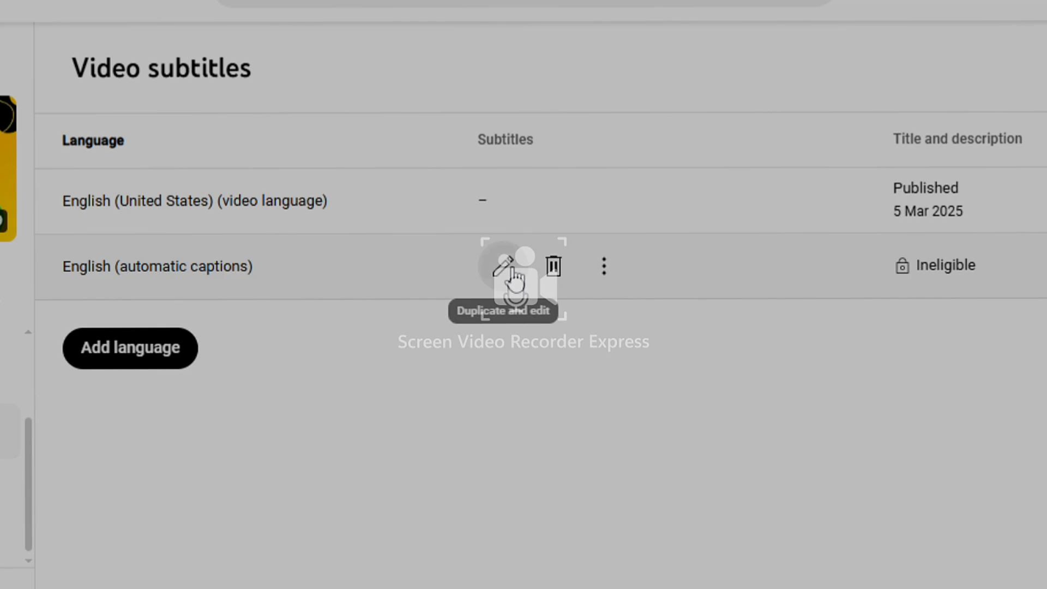
{"action": "left_click", "coordinate": [512, 270]}
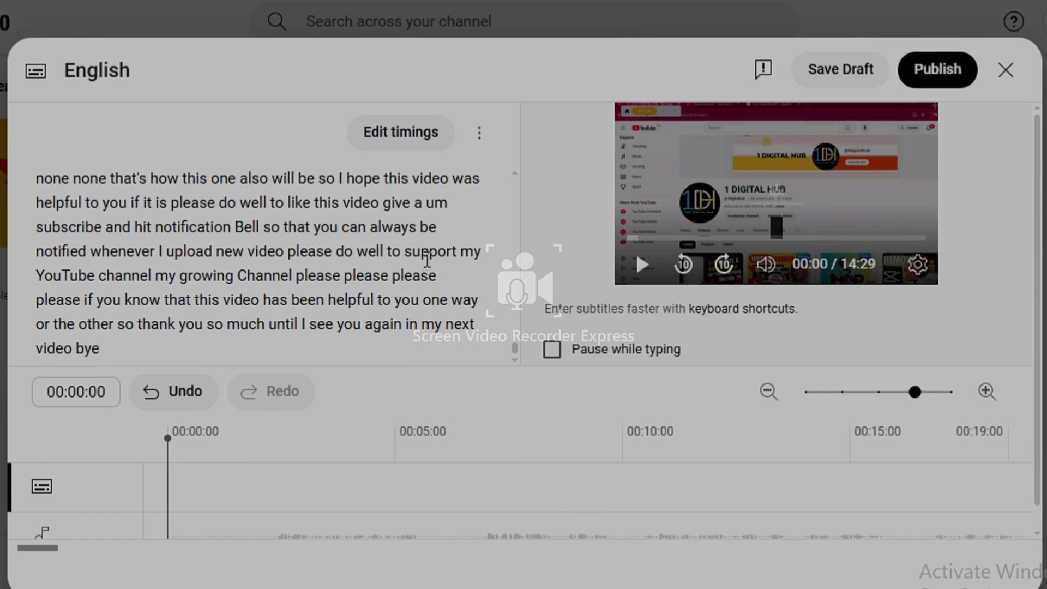
{"action": "left_click", "coordinate": [952, 68]}
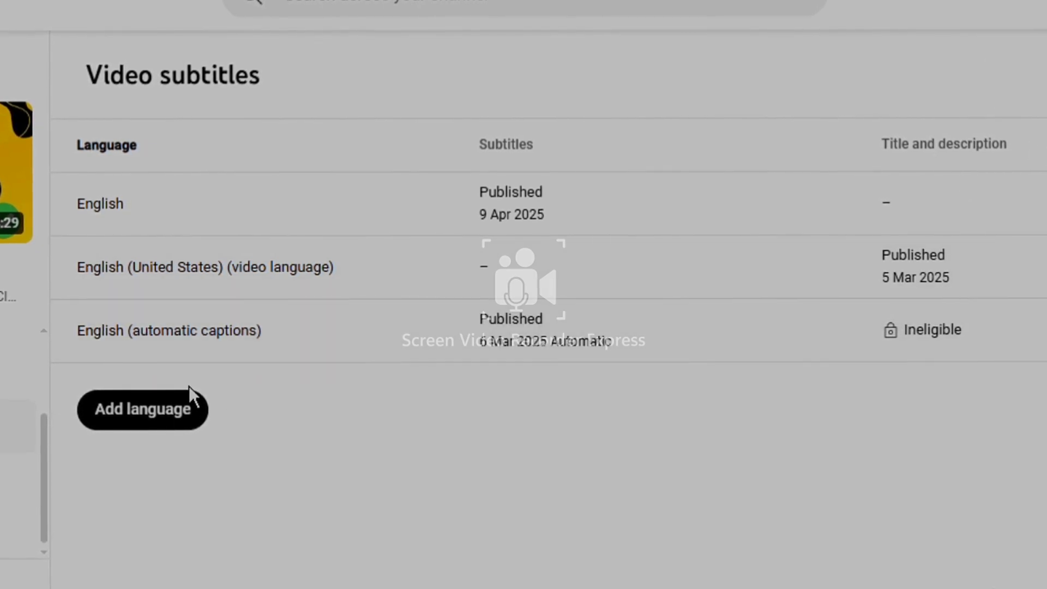
Add Hindi as a new language for the video's subtitles.
{"action": "left_click", "coordinate": [173, 418]}
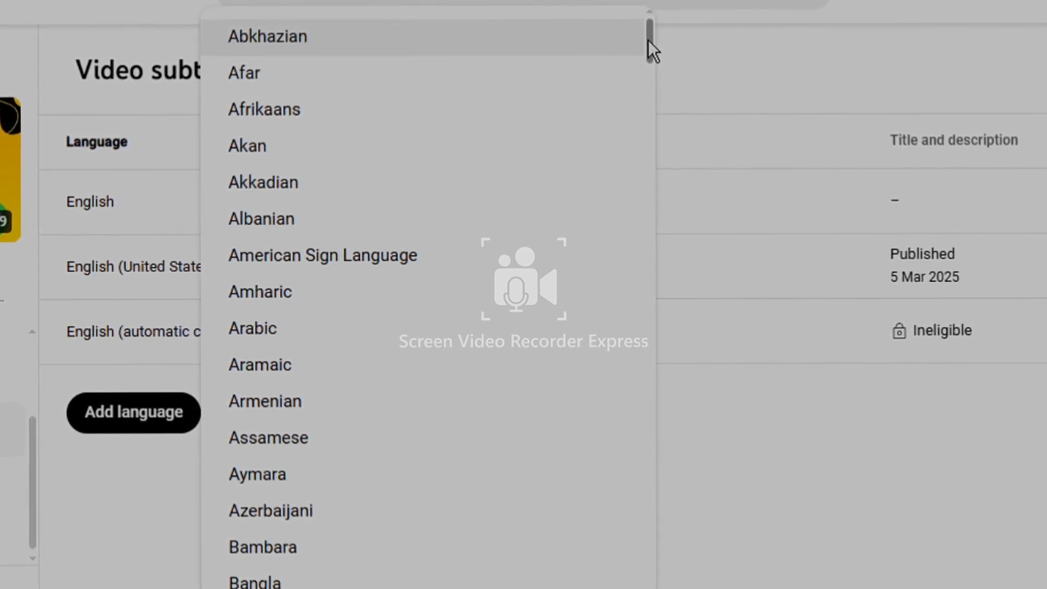
{"action": "left_click_drag", "start_coordinate": [649, 40], "coordinate": [653, 243]}
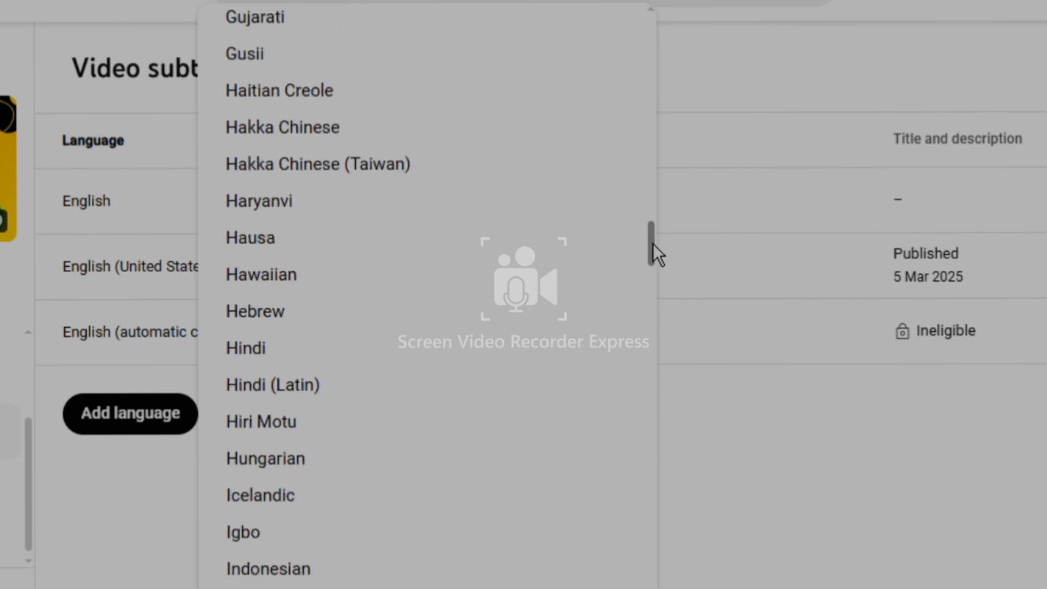
{"action": "left_click", "coordinate": [355, 347]}
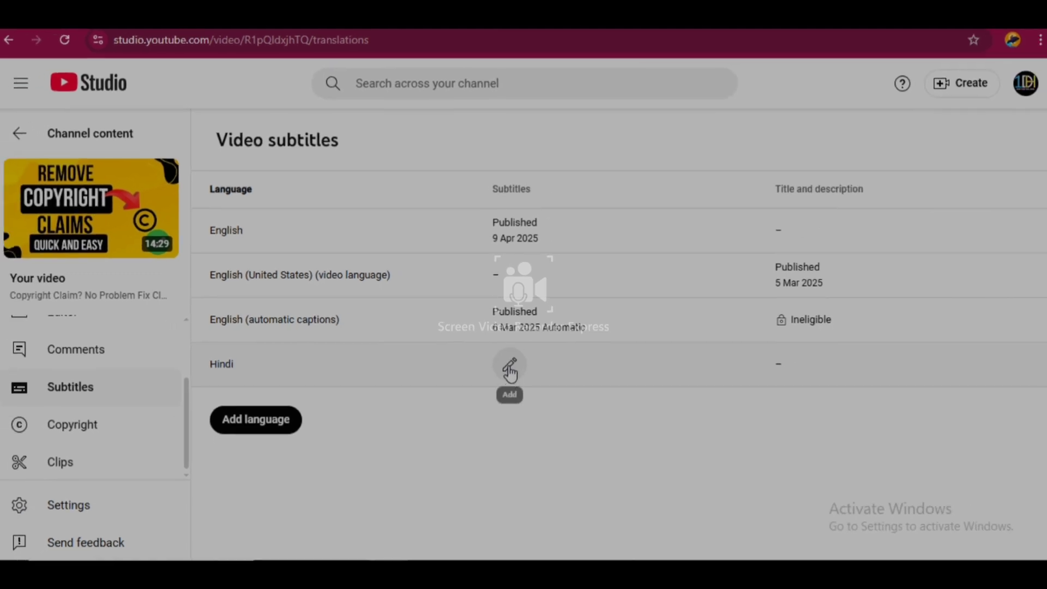
Create the Hindi subtitles with auto-translate, look through the captions, and publish them.
{"action": "left_click", "coordinate": [509, 366]}
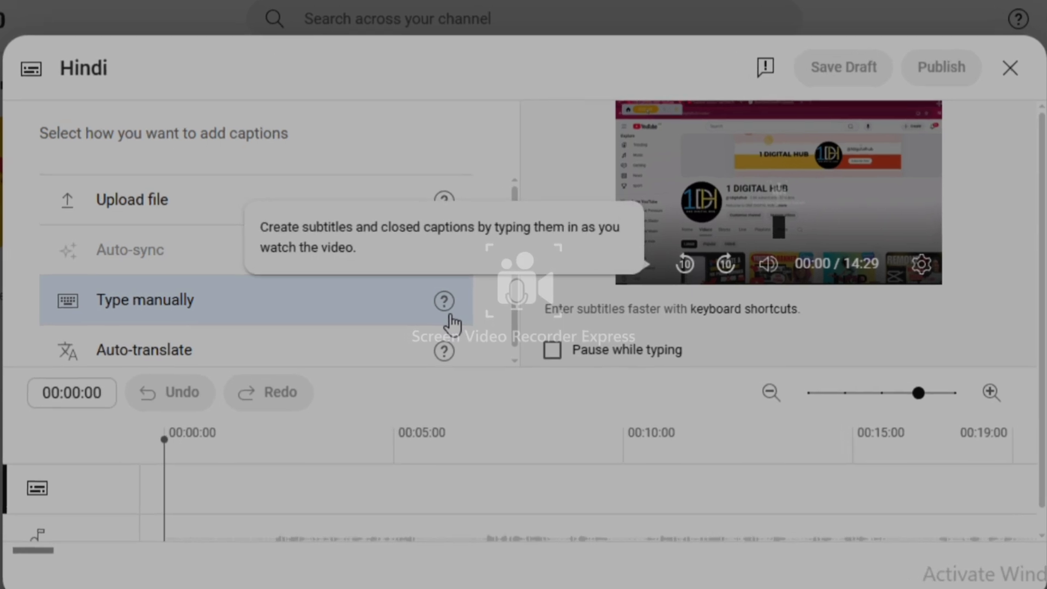
{"action": "left_click", "coordinate": [226, 352]}
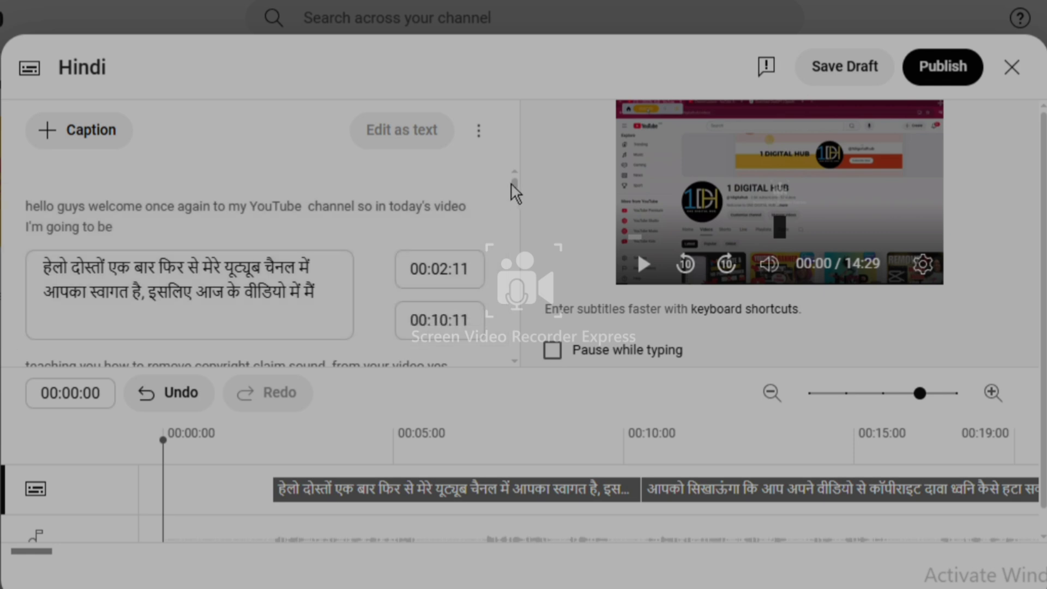
{"action": "left_click_drag", "start_coordinate": [515, 181], "coordinate": [515, 201]}
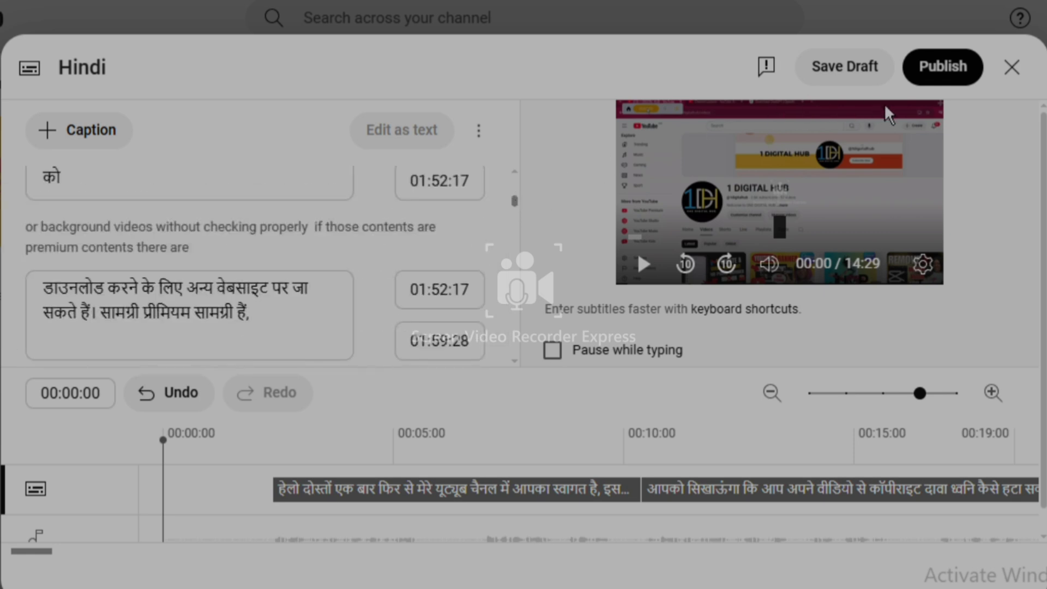
{"action": "left_click", "coordinate": [948, 66]}
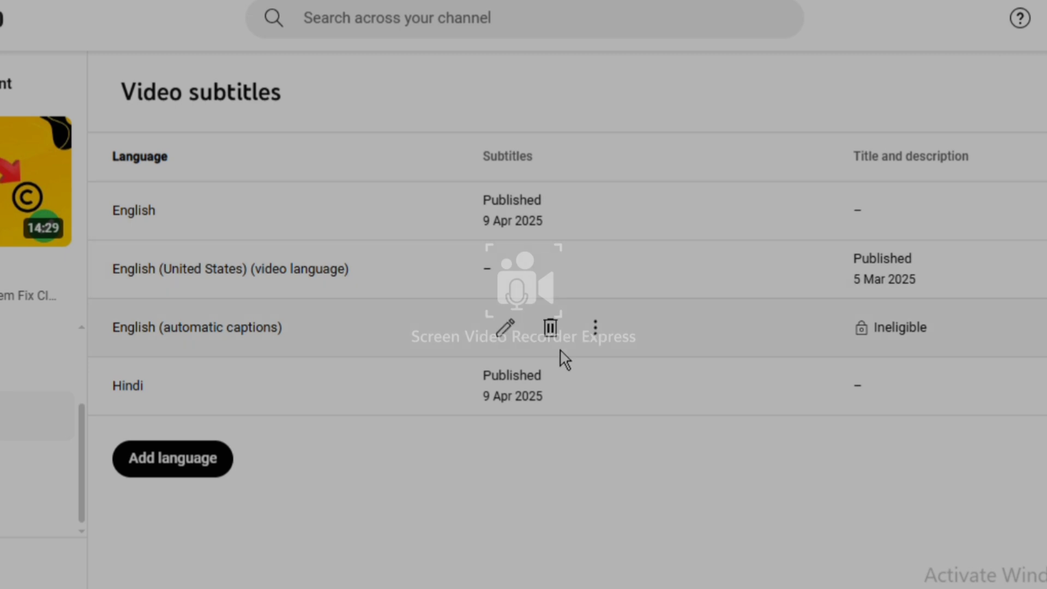
Open the Hindi title and description translation and copy the full original English title.
{"action": "mouse_move", "coordinate": [503, 398]}
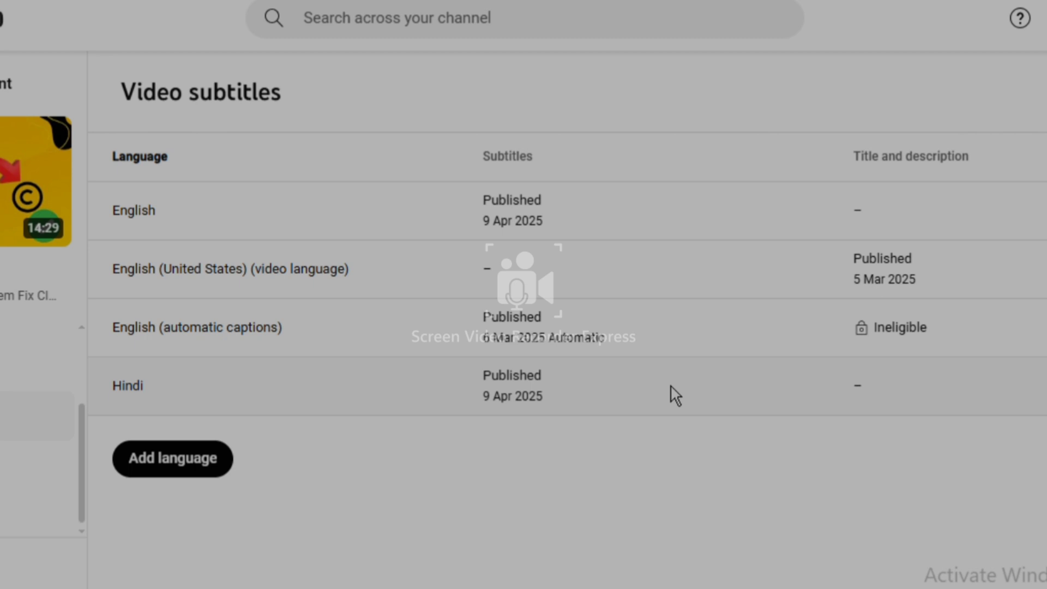
{"action": "left_click", "coordinate": [875, 388]}
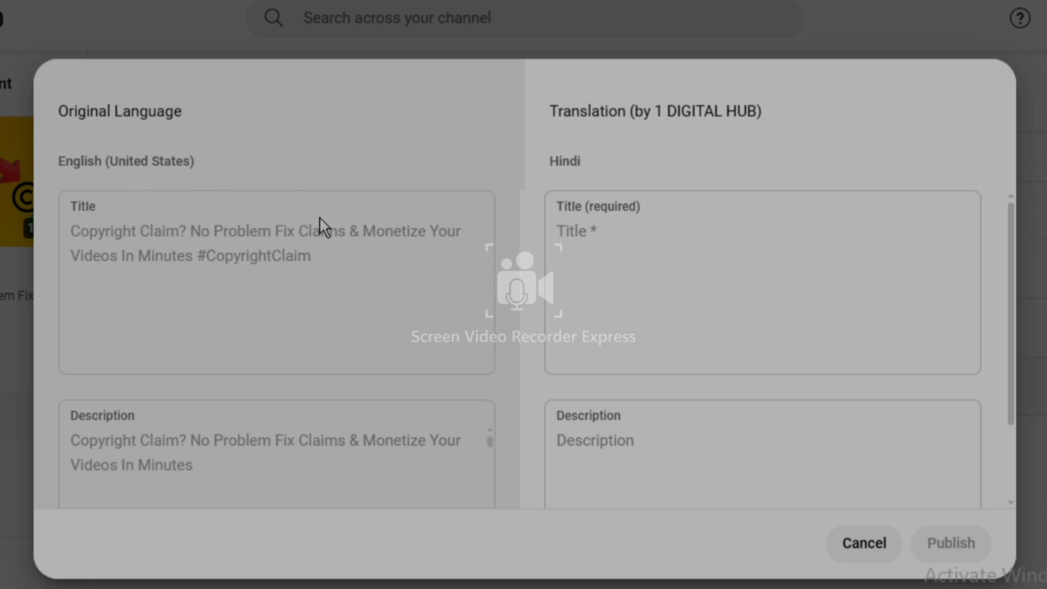
{"action": "left_click", "coordinate": [756, 233]}
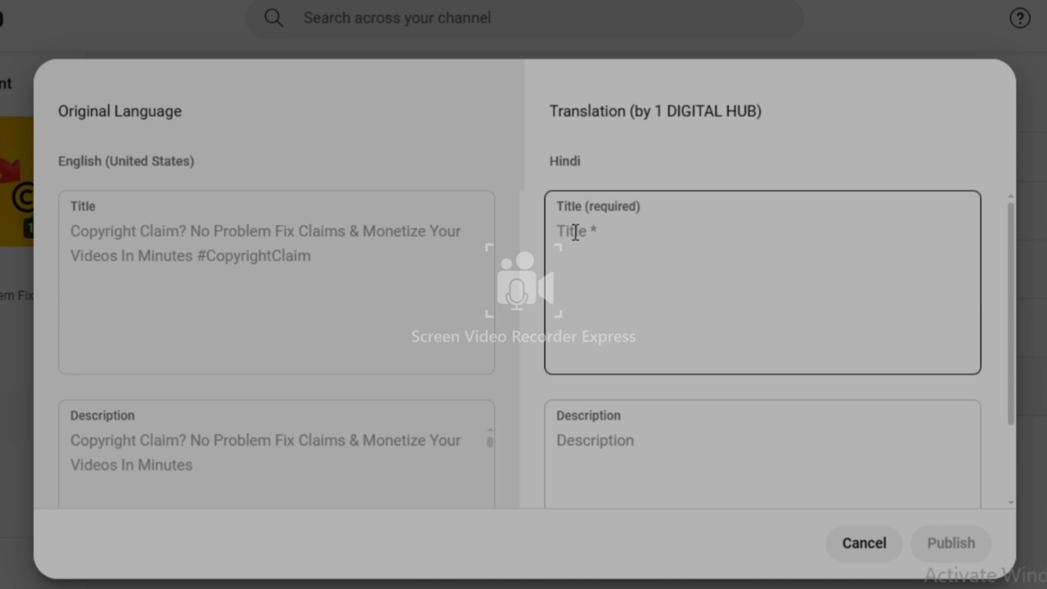
{"action": "left_click", "coordinate": [125, 199]}
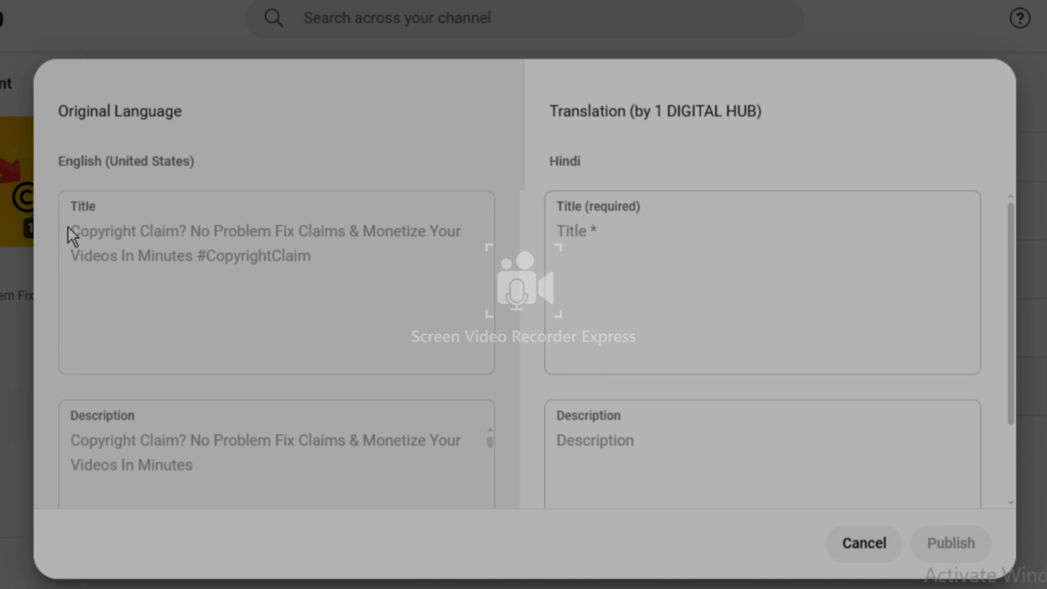
{"action": "left_click_drag", "start_coordinate": [68, 226], "coordinate": [339, 251]}
{"action": "key", "text": "ctrl+c"}
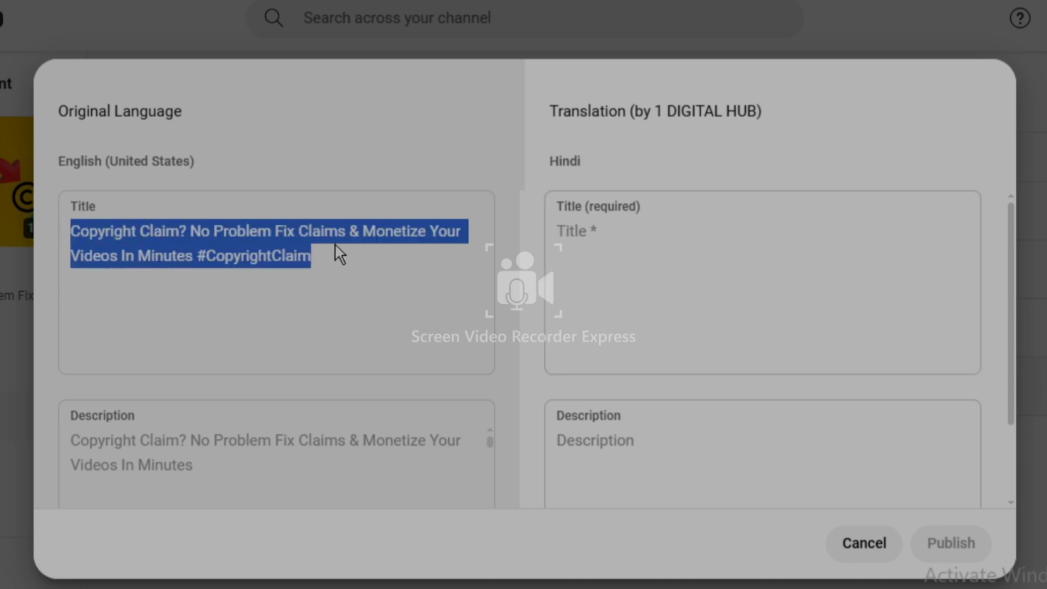
{"action": "right_click", "coordinate": [272, 252]}
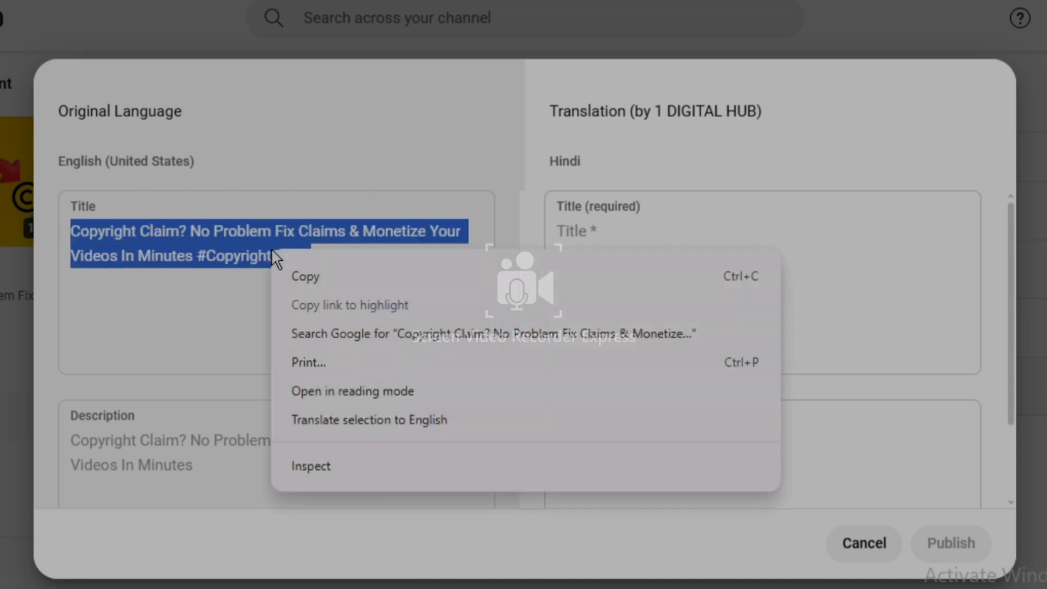
{"action": "left_click", "coordinate": [295, 270]}
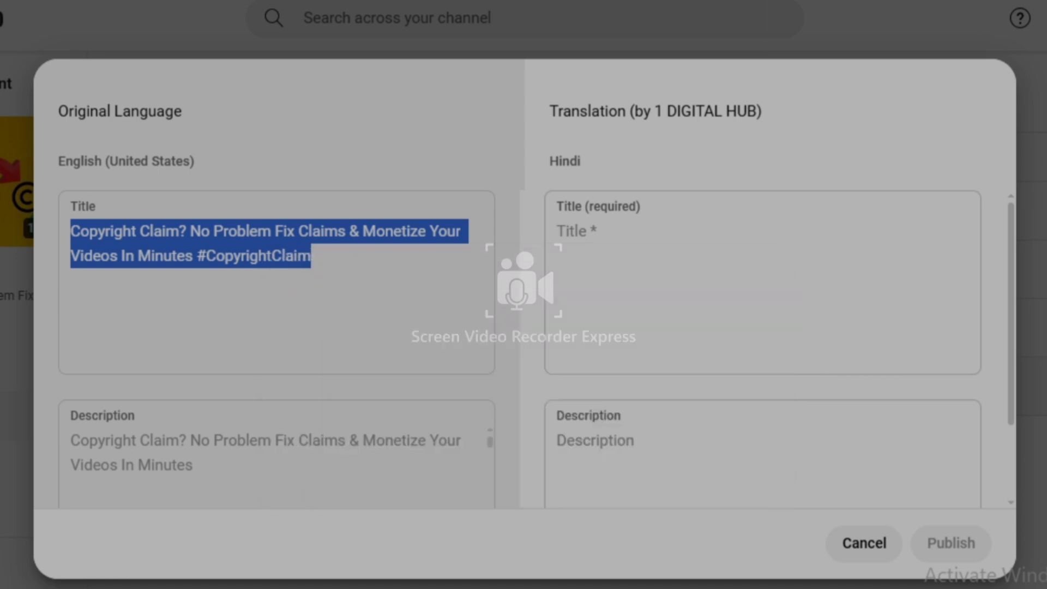
Switch to Google Translate and set the target language to Hindi.
{"action": "left_click", "coordinate": [786, 1]}
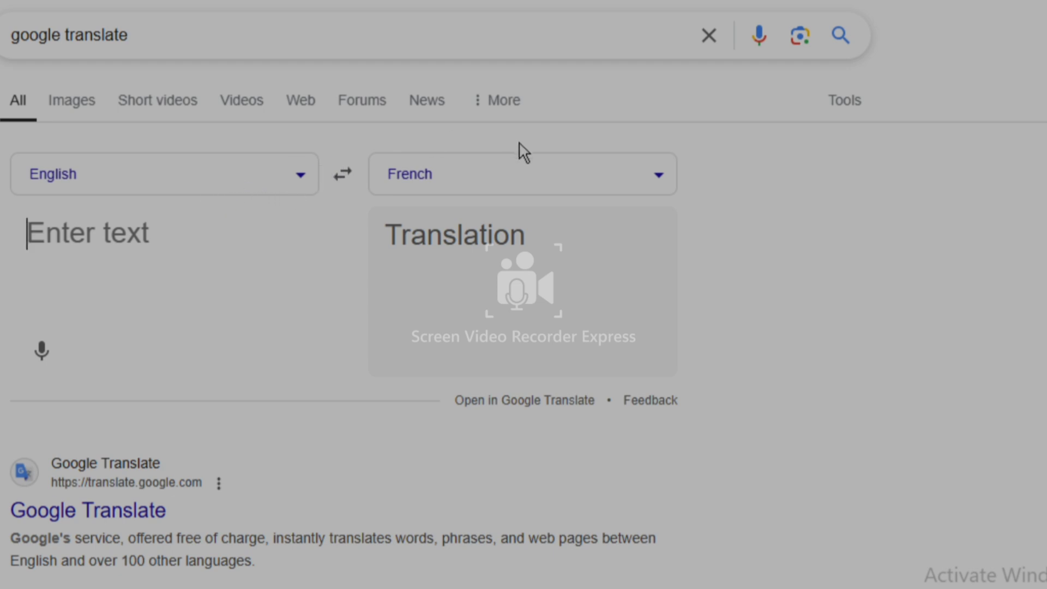
{"action": "left_click", "coordinate": [661, 177]}
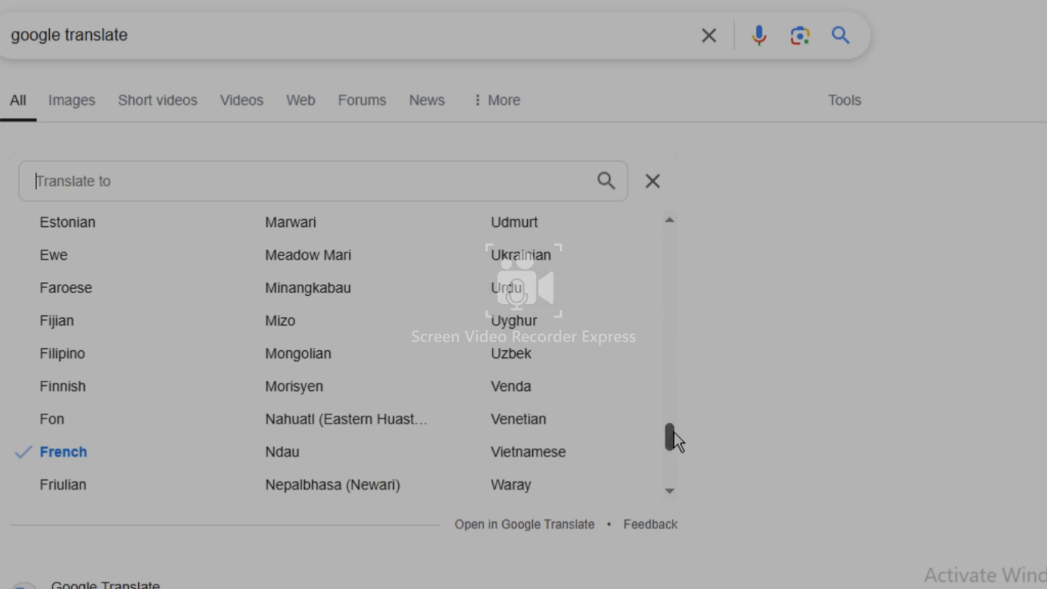
{"action": "left_click_drag", "start_coordinate": [674, 434], "coordinate": [610, 247]}
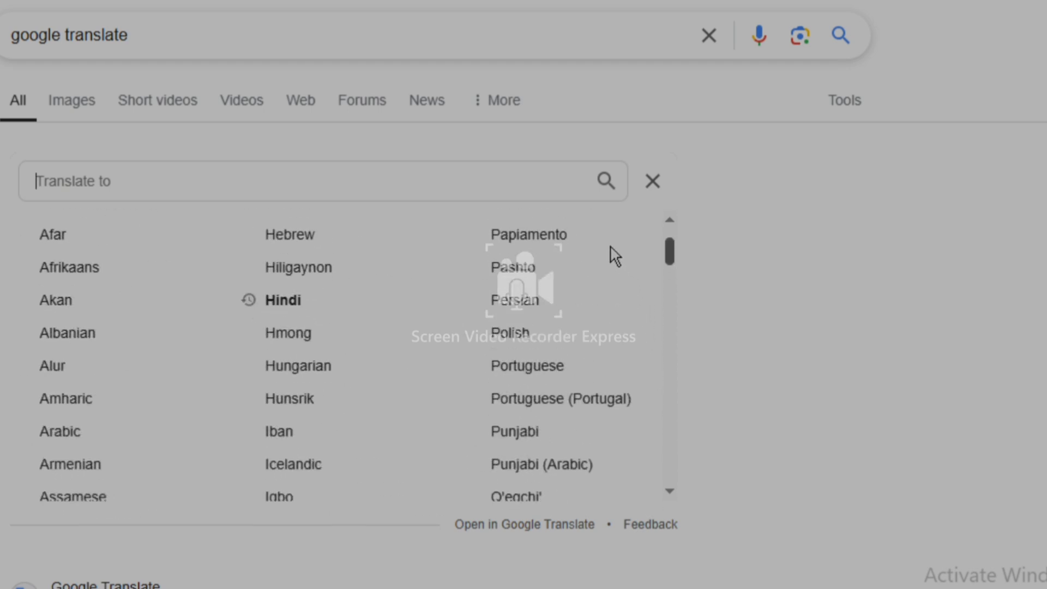
{"action": "left_click", "coordinate": [384, 301]}
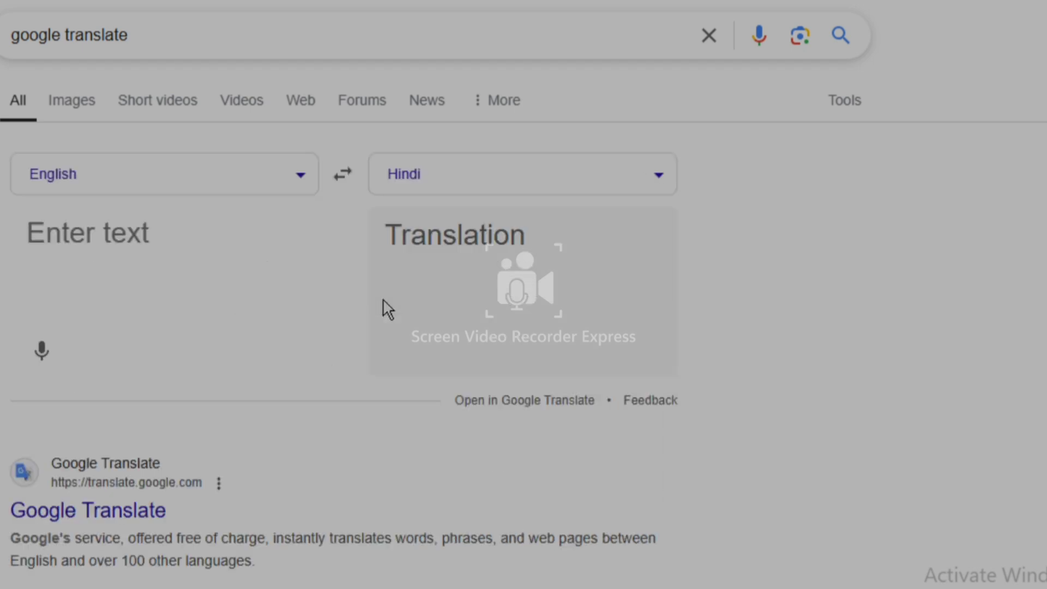
Paste the copied video title as the English source text for translation into Hindi.
{"action": "left_click", "coordinate": [221, 248]}
{"action": "right_click", "coordinate": [221, 248]}
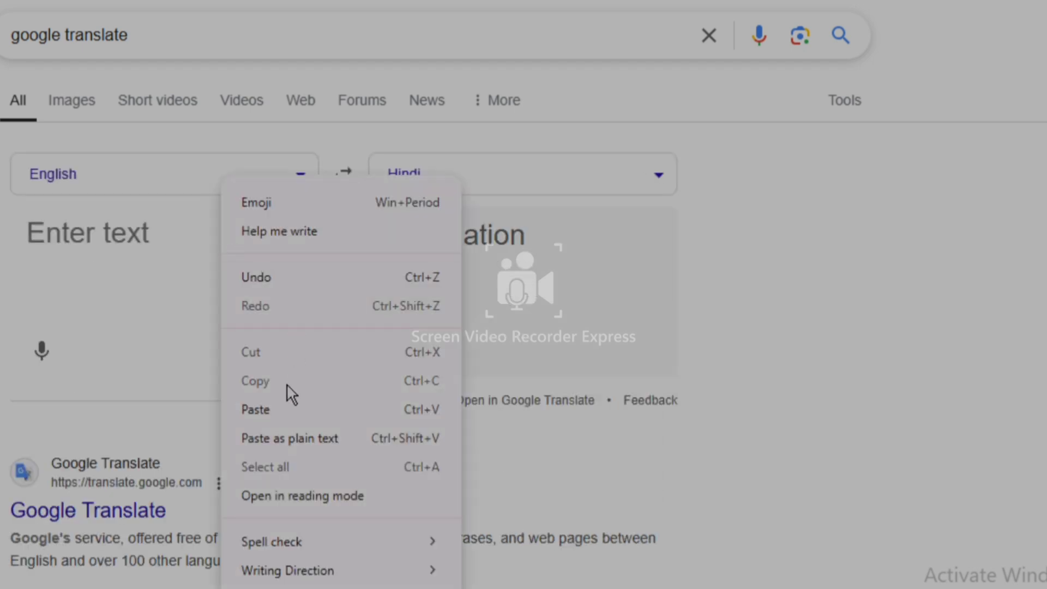
{"action": "left_click", "coordinate": [282, 409]}
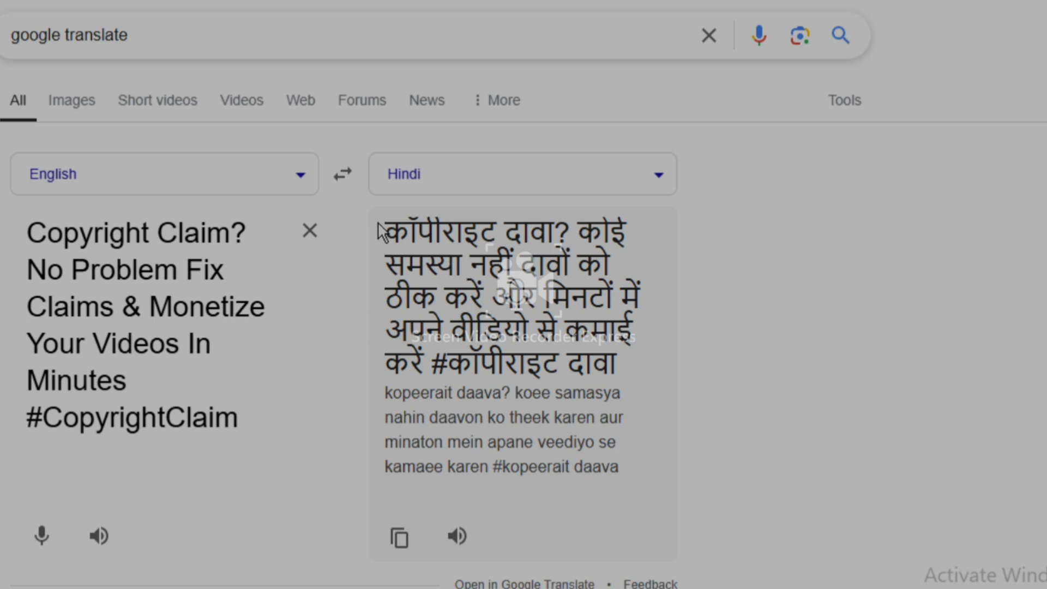
Copy the Hindi translation of the title and paste it into the Hindi title field in YouTube Studio.
{"action": "left_click_drag", "start_coordinate": [382, 233], "coordinate": [622, 376]}
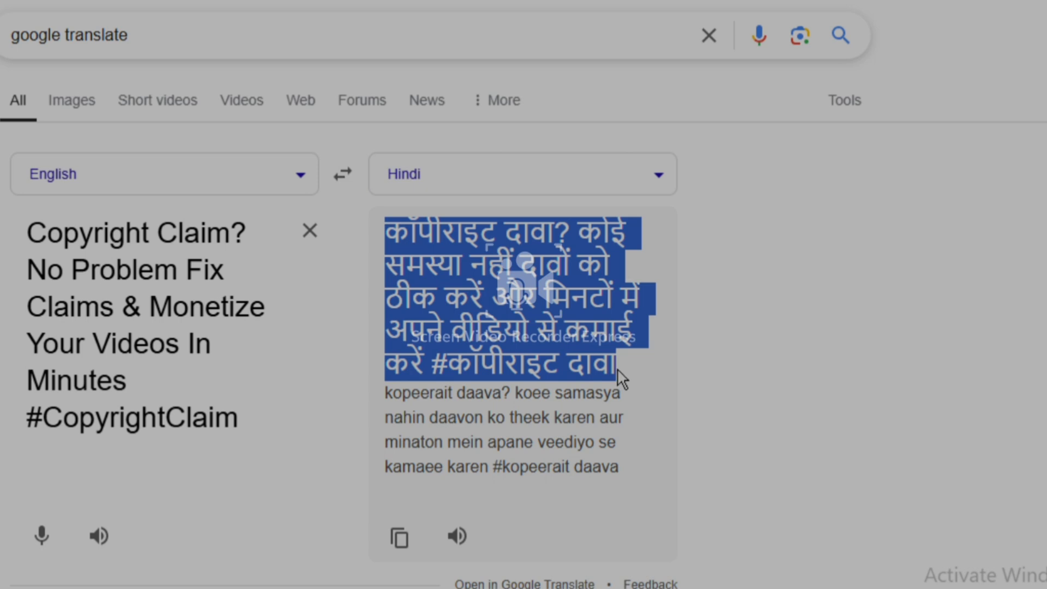
{"action": "right_click", "coordinate": [580, 346]}
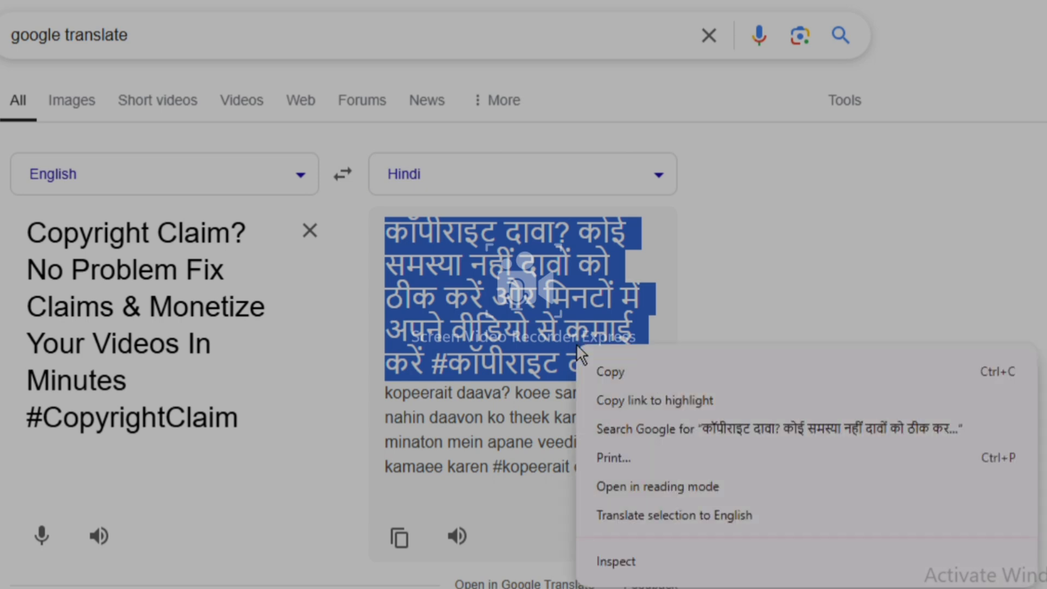
{"action": "left_click", "coordinate": [606, 372]}
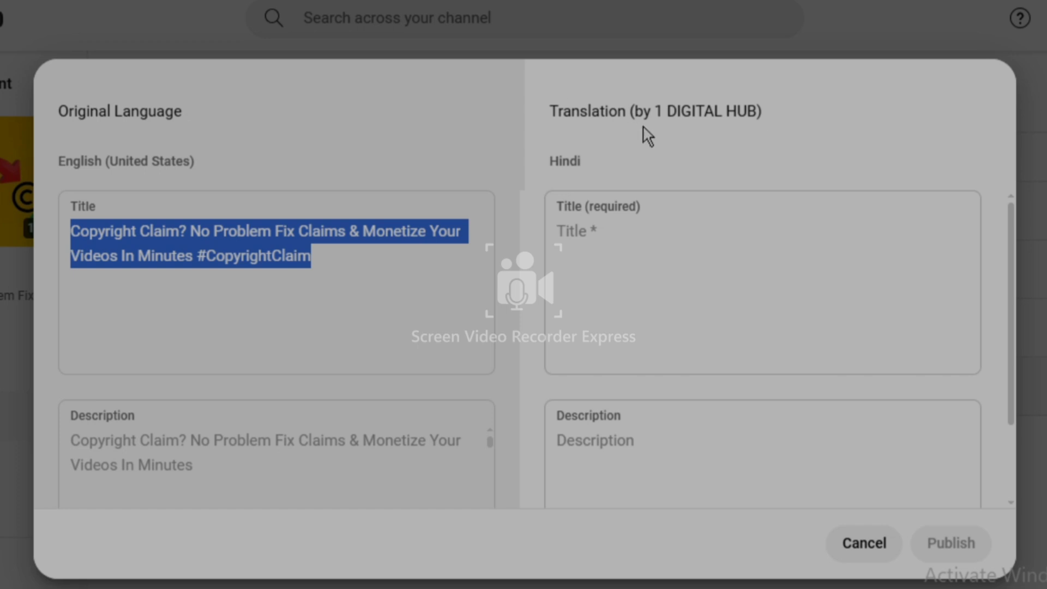
{"action": "left_click", "coordinate": [638, 221]}
{"action": "scroll", "coordinate": [640, 217], "scroll_direction": "down", "scroll_amount": 1}
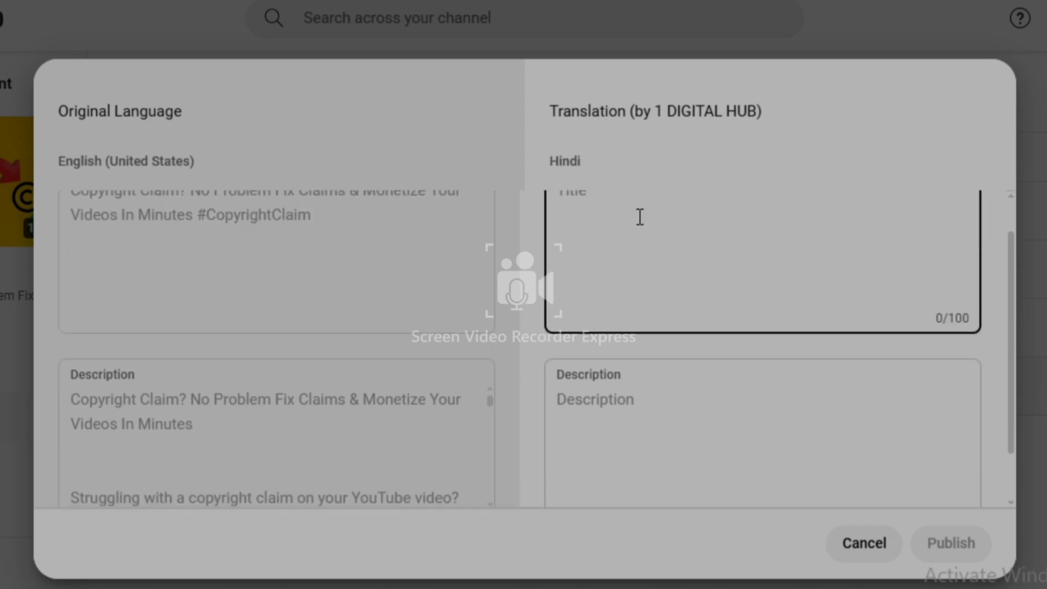
{"action": "right_click", "coordinate": [638, 219]}
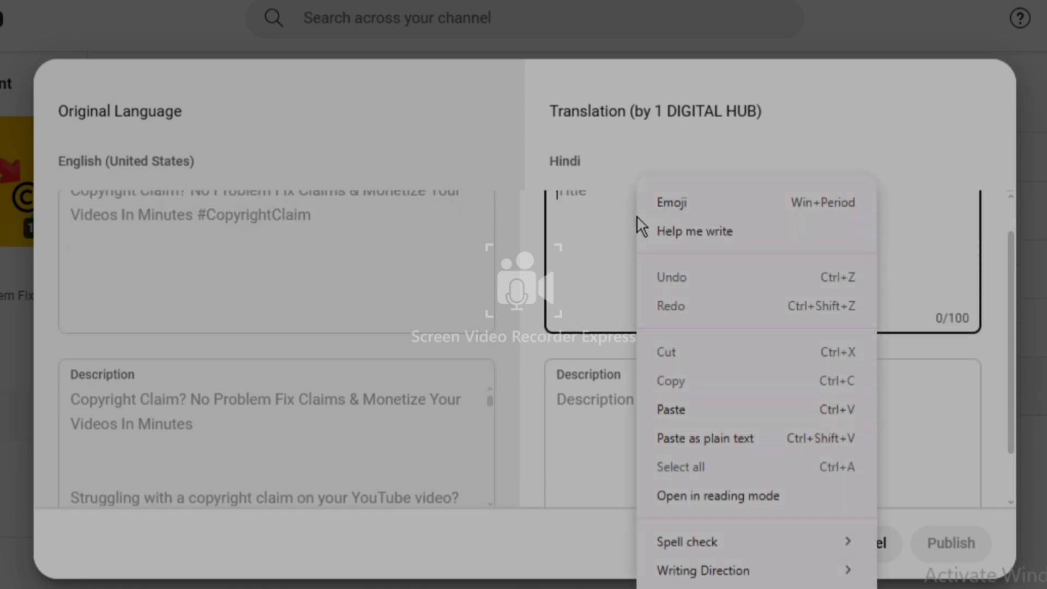
{"action": "left_click", "coordinate": [677, 399]}
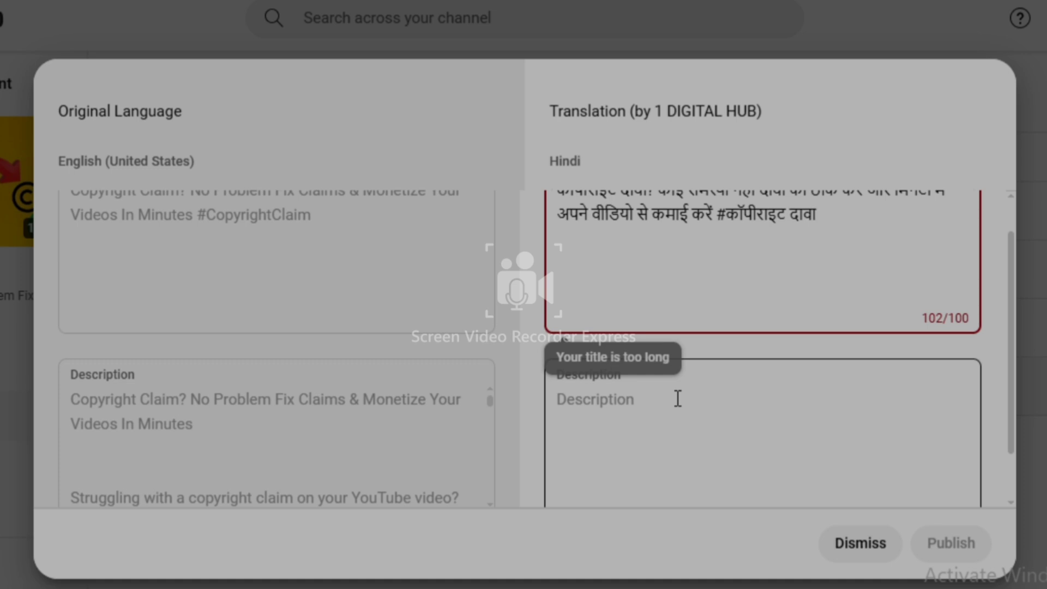
Shorten the Hindi title by deleting the trailing hashtag "#कॉपीराइट दावा".
{"action": "left_click", "coordinate": [1009, 311]}
{"action": "scroll", "coordinate": [1007, 287], "scroll_direction": "up", "scroll_amount": 1}
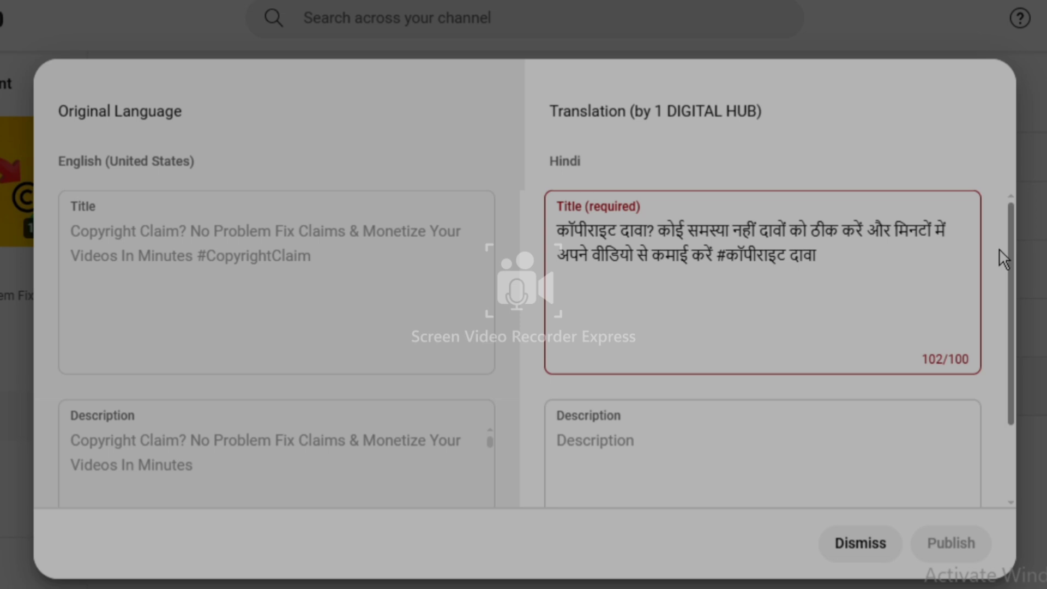
{"action": "left_click", "coordinate": [845, 258]}
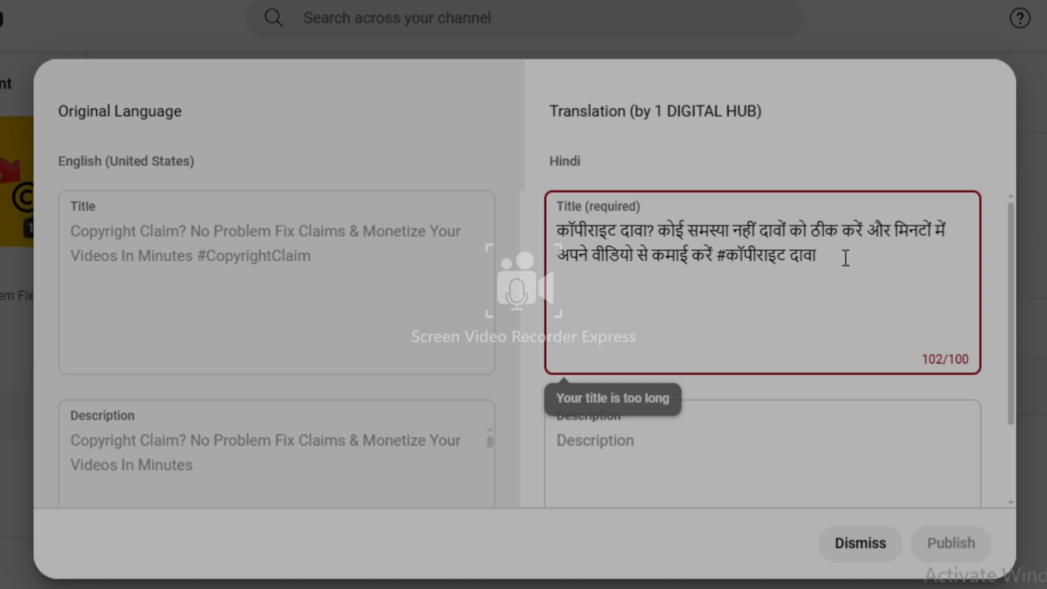
{"action": "key", "text": "BackSpace"}
{"action": "key", "text": "BackSpace"}
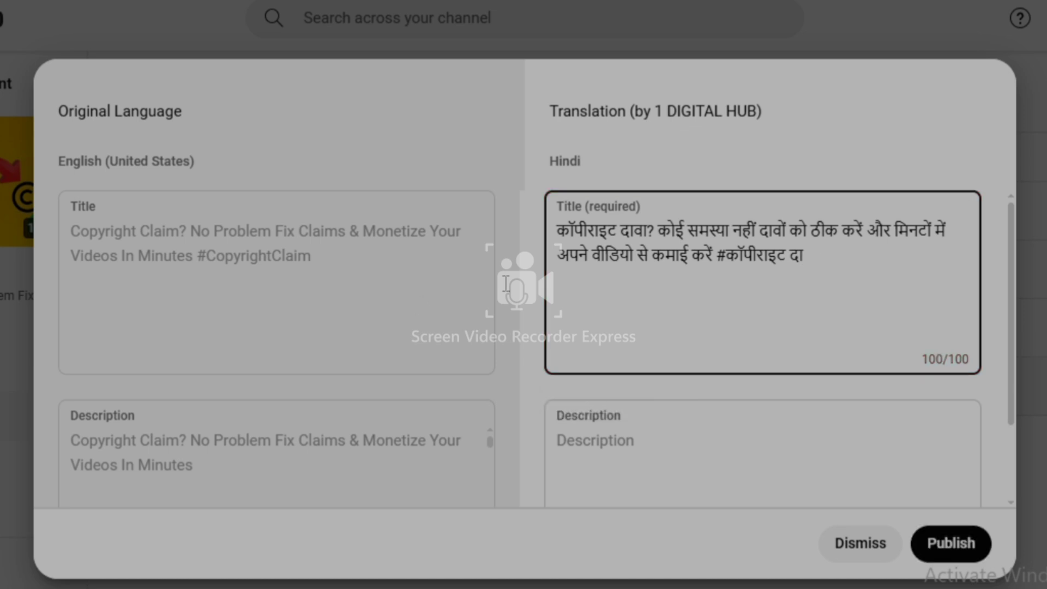
{"action": "left_click", "coordinate": [73, 439]}
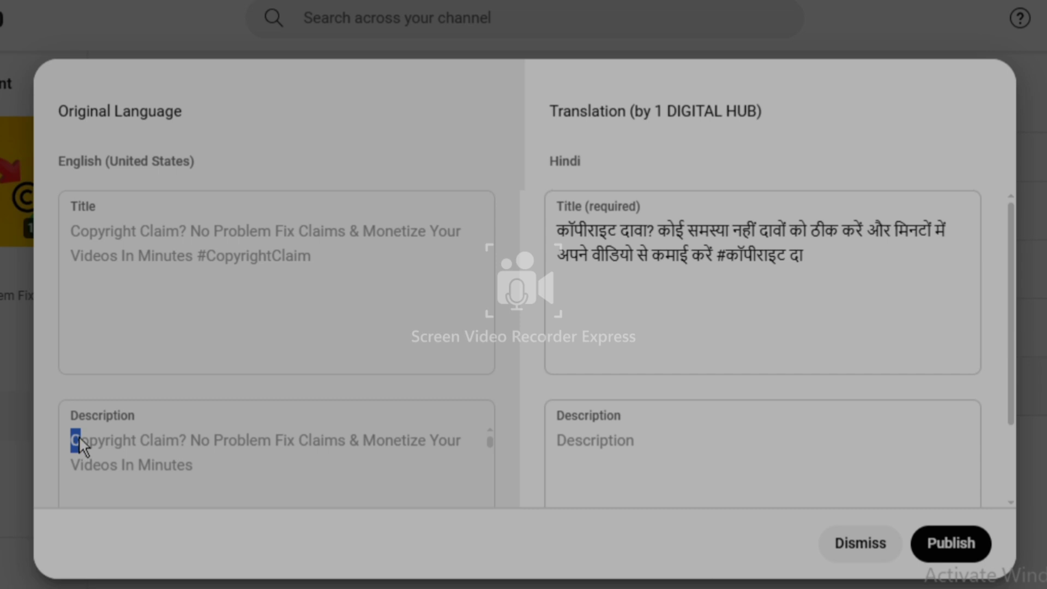
{"action": "left_click", "coordinate": [132, 421]}
{"action": "left_click", "coordinate": [645, 281]}
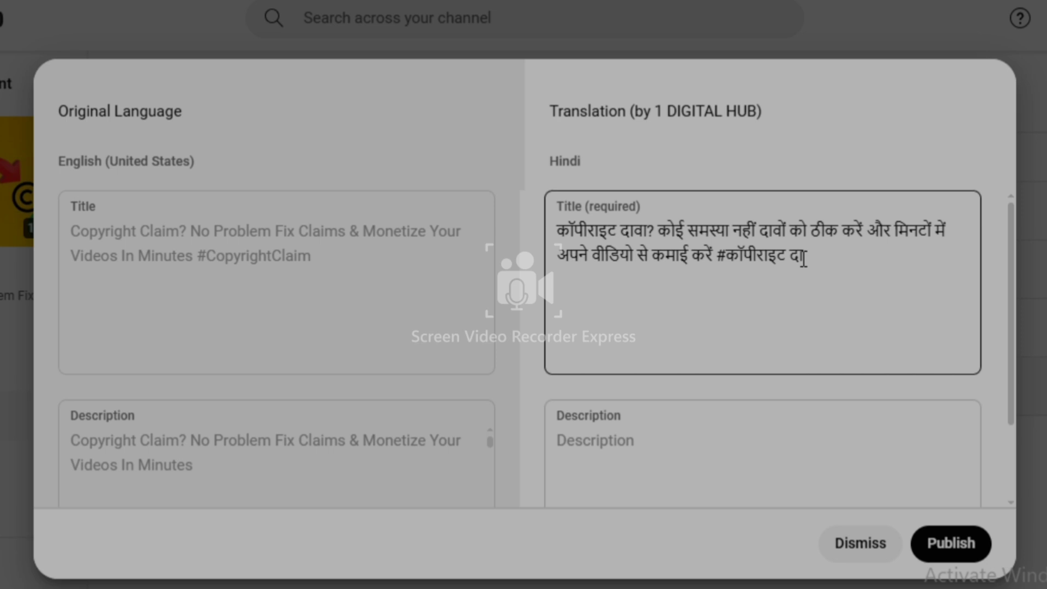
{"action": "key", "text": "BackSpace"}
{"action": "key", "text": "BackSpace"}
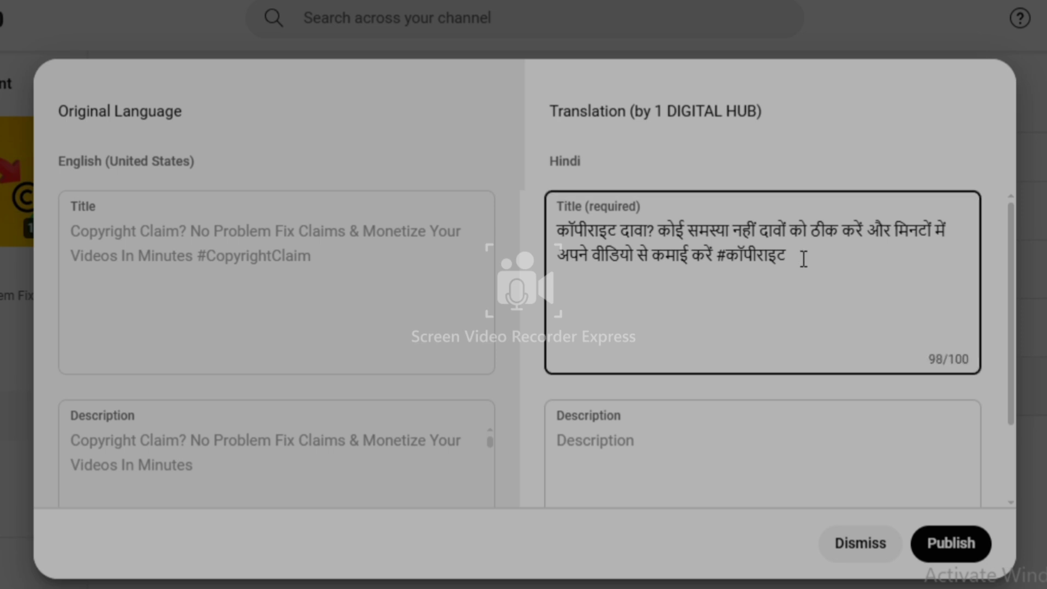
{"action": "key", "text": "BackSpace"}
{"action": "key", "text": "BackSpace"}
{"action": "key", "text": "BackSpace"}
{"action": "key", "text": "BackSpace"}
{"action": "key", "text": "BackSpace"}
{"action": "key", "text": "BackSpace"}
{"action": "key", "text": "BackSpace"}
{"action": "key", "text": "BackSpace"}
{"action": "key", "text": "BackSpace"}
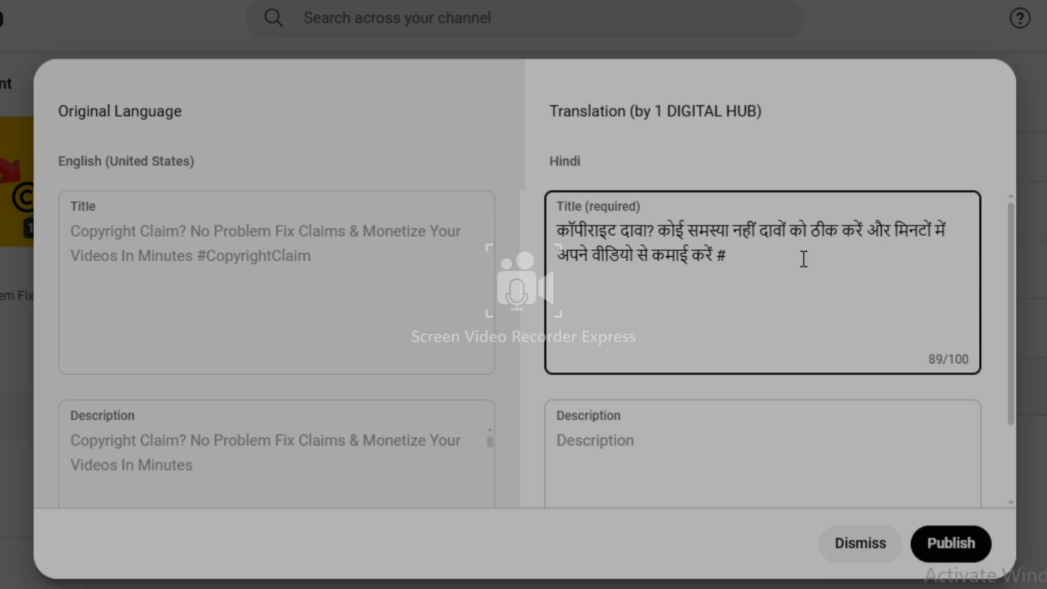
{"action": "key", "text": "BackSpace"}
{"action": "left_click_drag", "start_coordinate": [71, 441], "coordinate": [290, 421]}
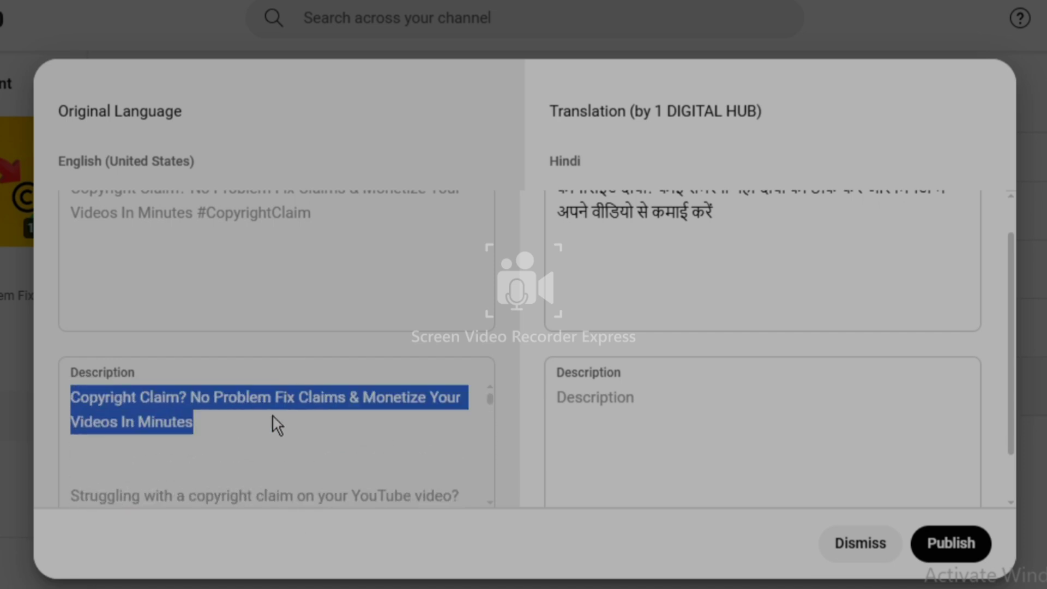
{"action": "right_click", "coordinate": [172, 408]}
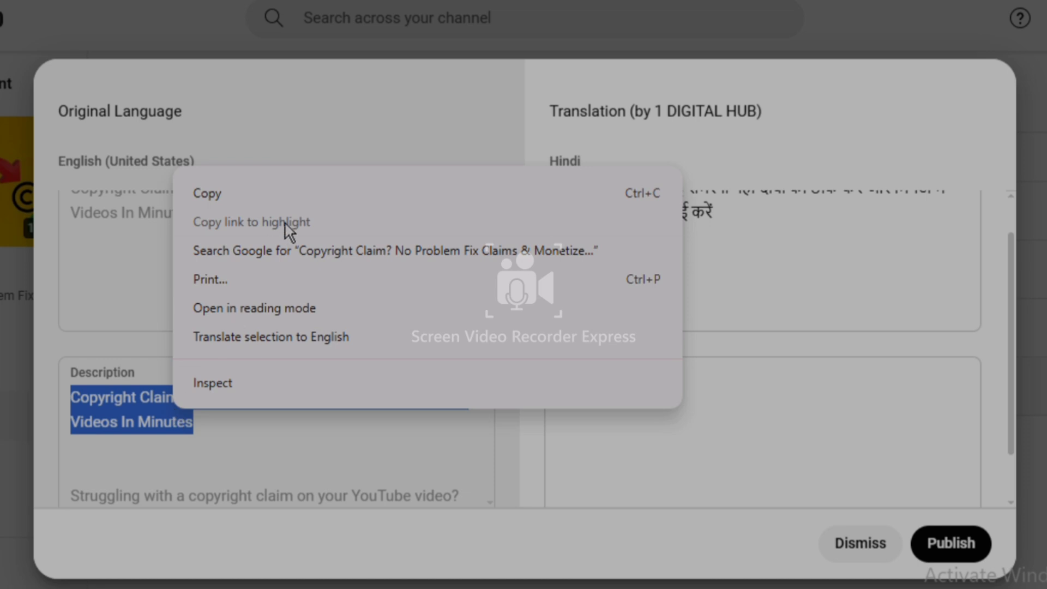
{"action": "left_click", "coordinate": [275, 194]}
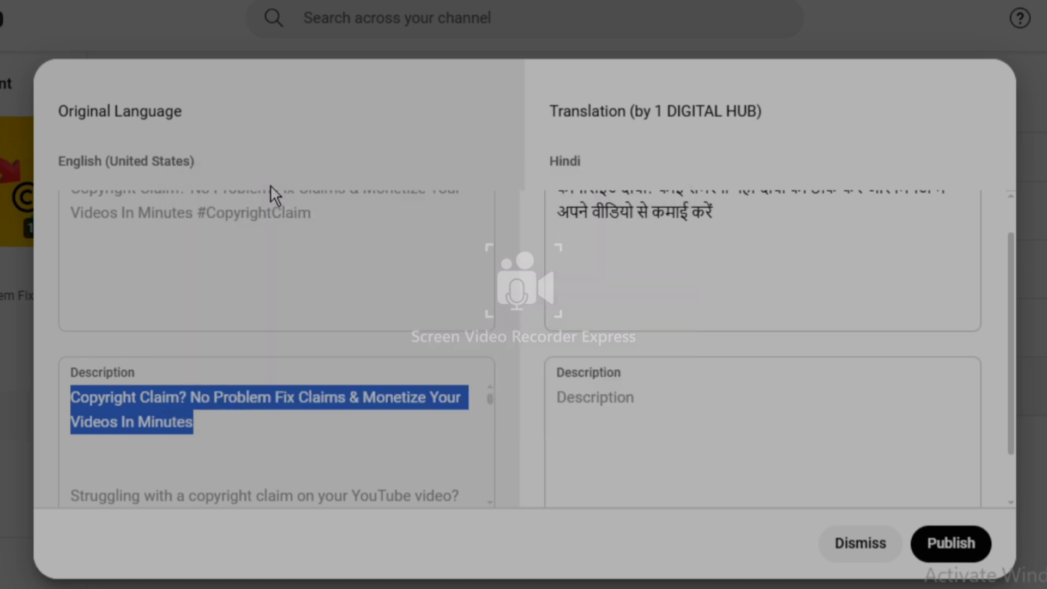
{"action": "scroll", "coordinate": [270, 185], "scroll_direction": "up", "scroll_amount": 1}
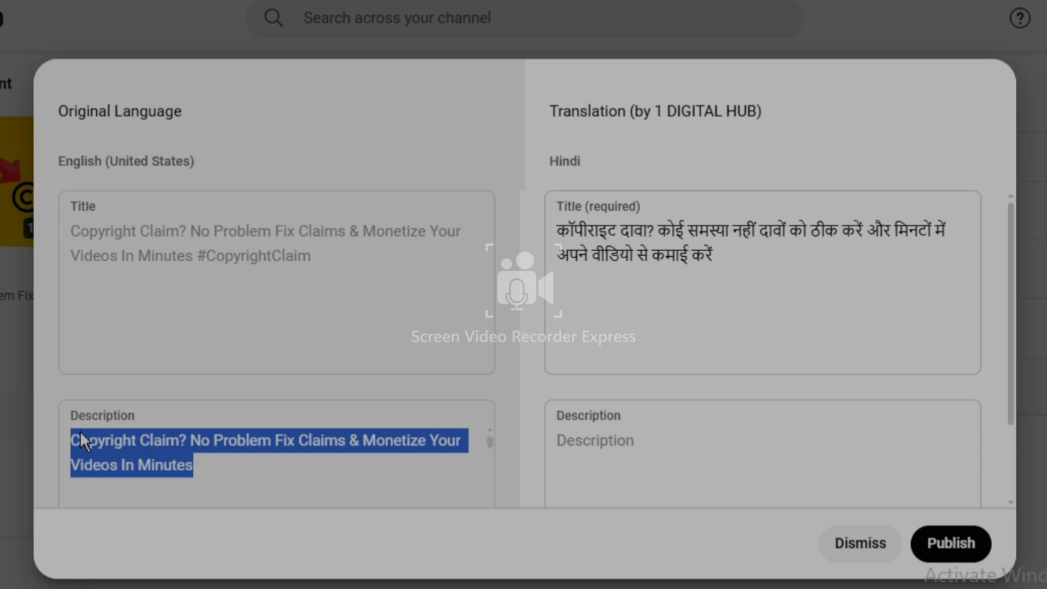
{"action": "left_click", "coordinate": [217, 460]}
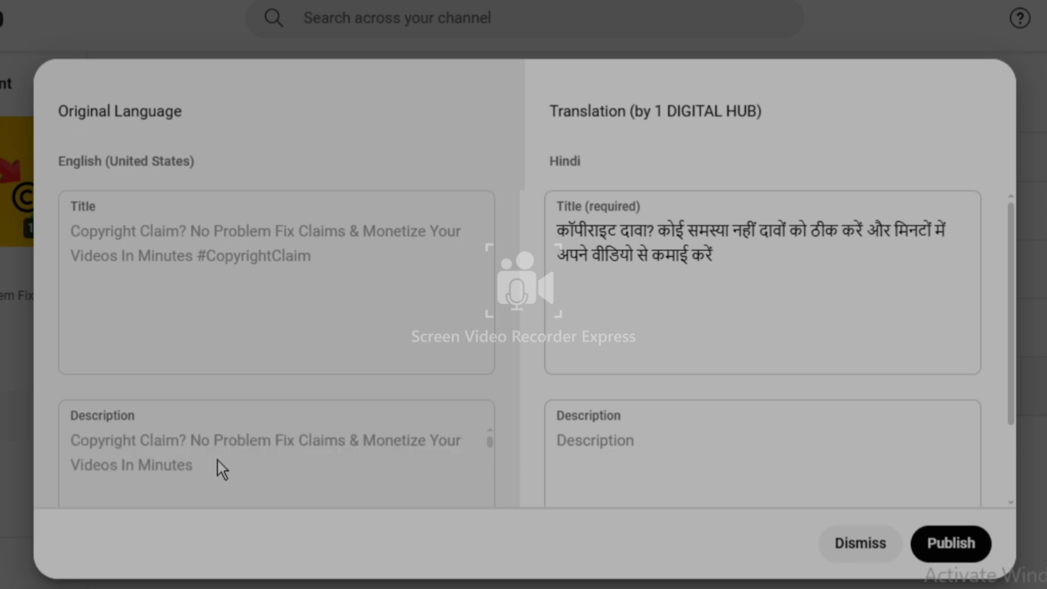
Copy the original English description from its beginning through the sentence ending "understanding Fair Use.".
{"action": "left_click_drag", "start_coordinate": [71, 437], "coordinate": [237, 451]}
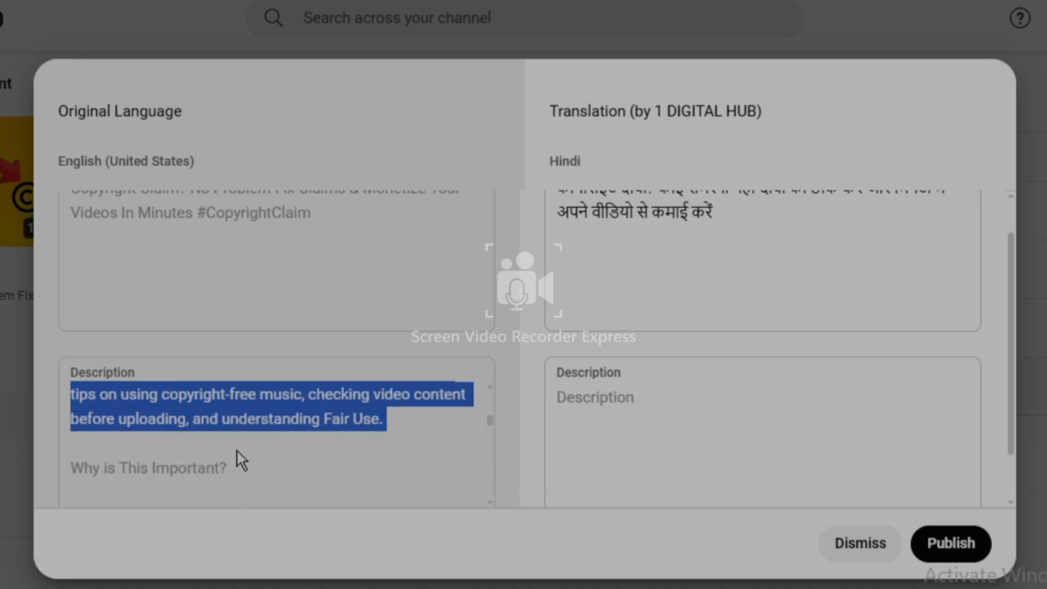
{"action": "left_click_drag", "start_coordinate": [331, 432], "coordinate": [387, 428]}
{"action": "right_click", "coordinate": [340, 407]}
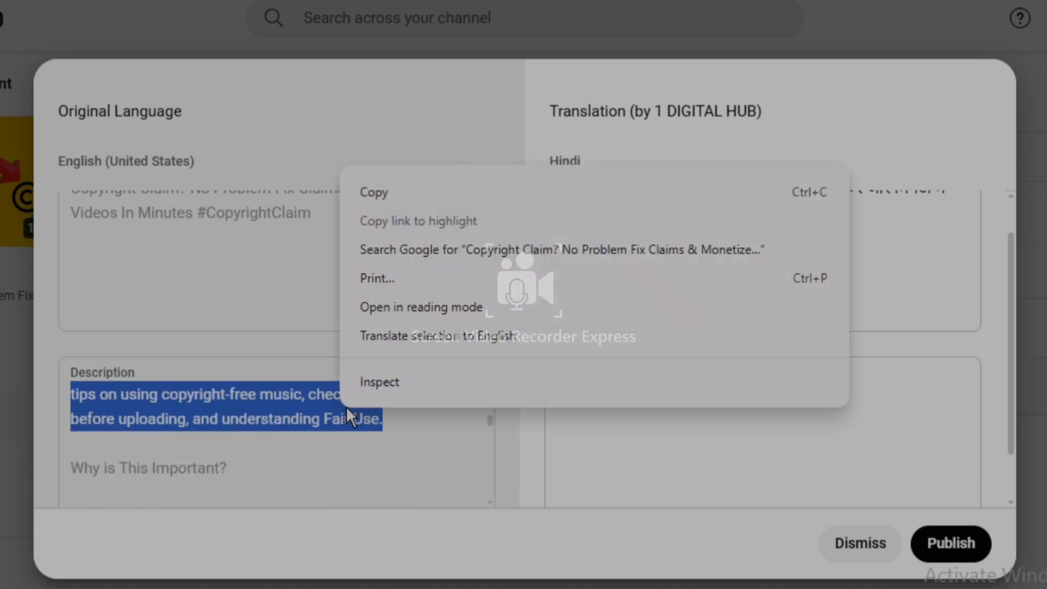
{"action": "left_click", "coordinate": [450, 181]}
Switch to Google Translate and paste the copied description as the English source text.
{"action": "key", "text": "ctrl+Tab"}
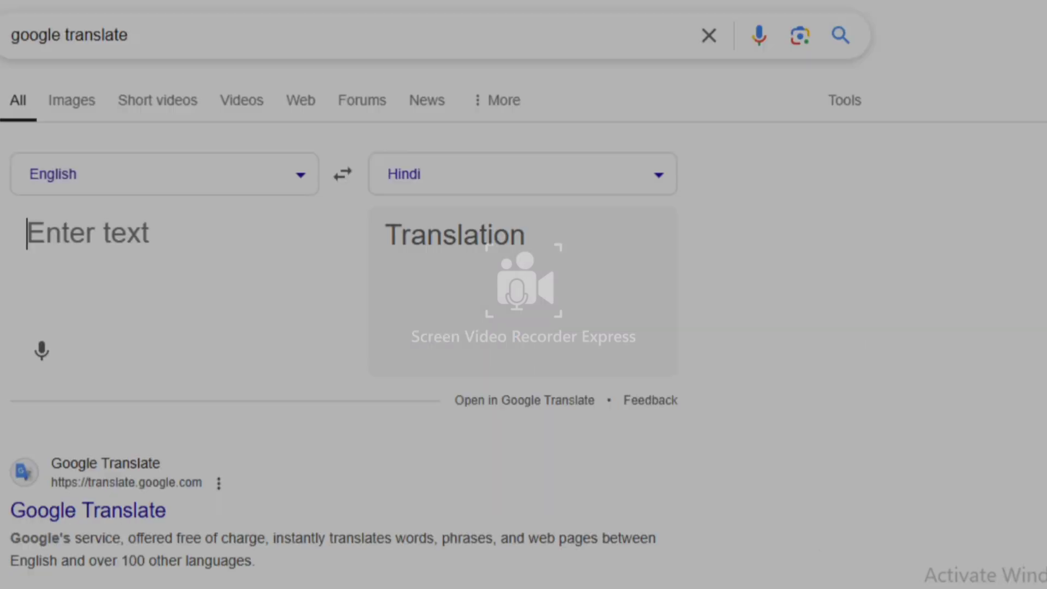
{"action": "right_click", "coordinate": [176, 269]}
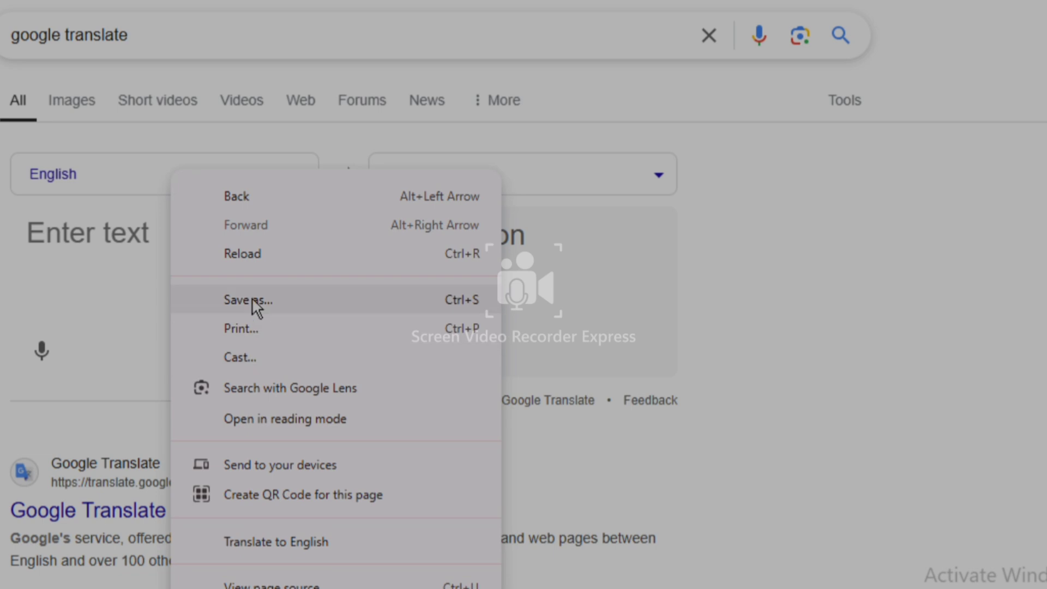
{"action": "left_click", "coordinate": [108, 285]}
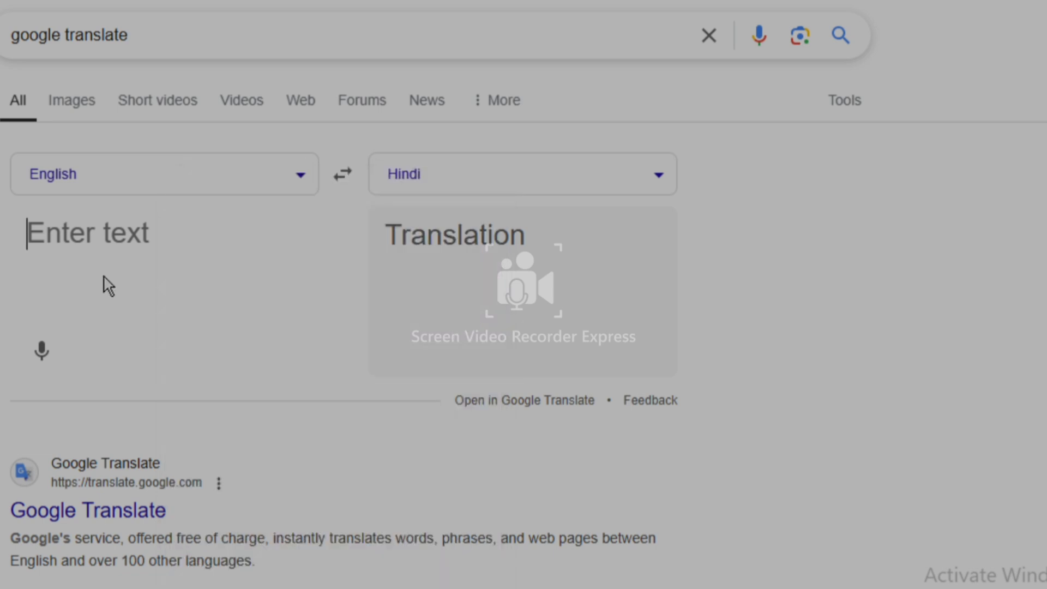
{"action": "right_click", "coordinate": [109, 231]}
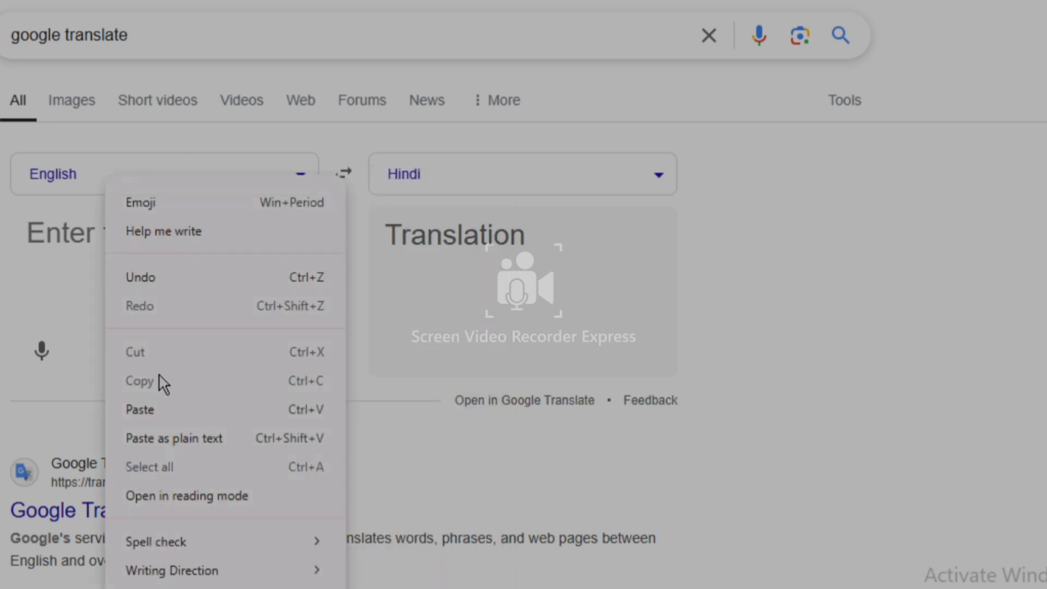
{"action": "left_click", "coordinate": [158, 409]}
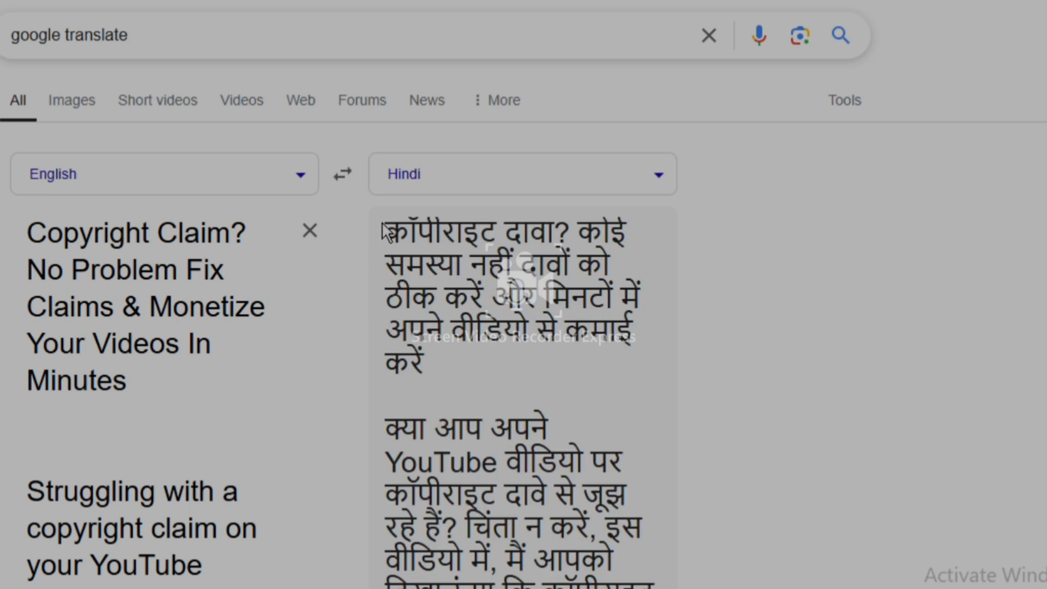
Copy the entire Hindi translation of the description, from its first line through "सुझाव पाएँ।".
{"action": "left_click_drag", "start_coordinate": [383, 226], "coordinate": [542, 442]}
{"action": "scroll", "coordinate": [467, 420], "scroll_direction": "down", "scroll_amount": 8}
{"action": "scroll", "coordinate": [432, 374], "scroll_direction": "down", "scroll_amount": 12}
{"action": "scroll", "coordinate": [464, 382], "scroll_direction": "down", "scroll_amount": 6}
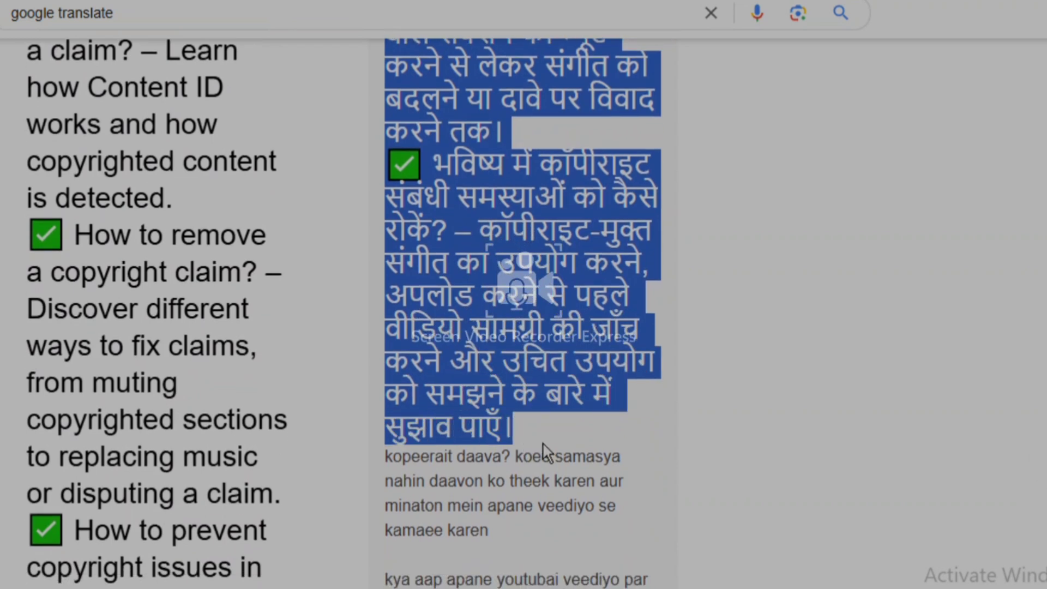
{"action": "right_click", "coordinate": [526, 429]}
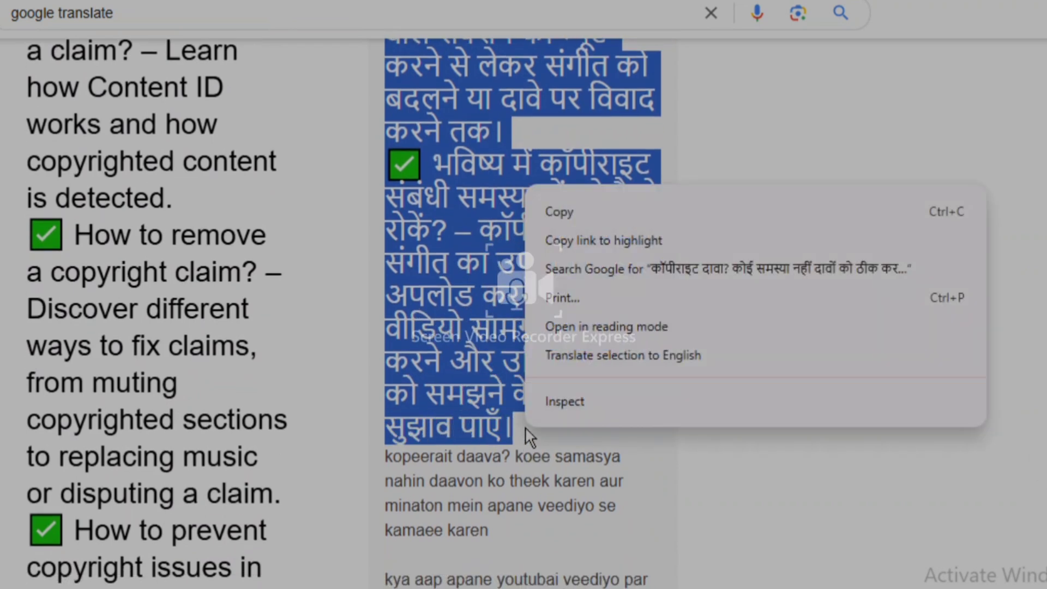
{"action": "left_click", "coordinate": [597, 207]}
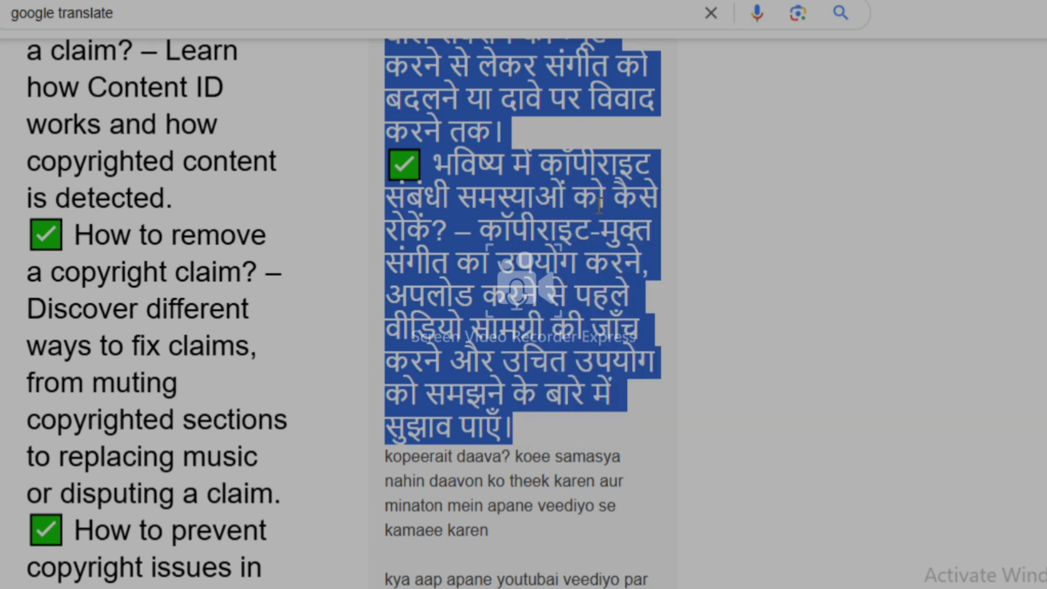
Return to YouTube Studio, paste the translated text into the Hindi description field, and publish the title and description translation.
{"action": "key", "text": "alt+Tab"}
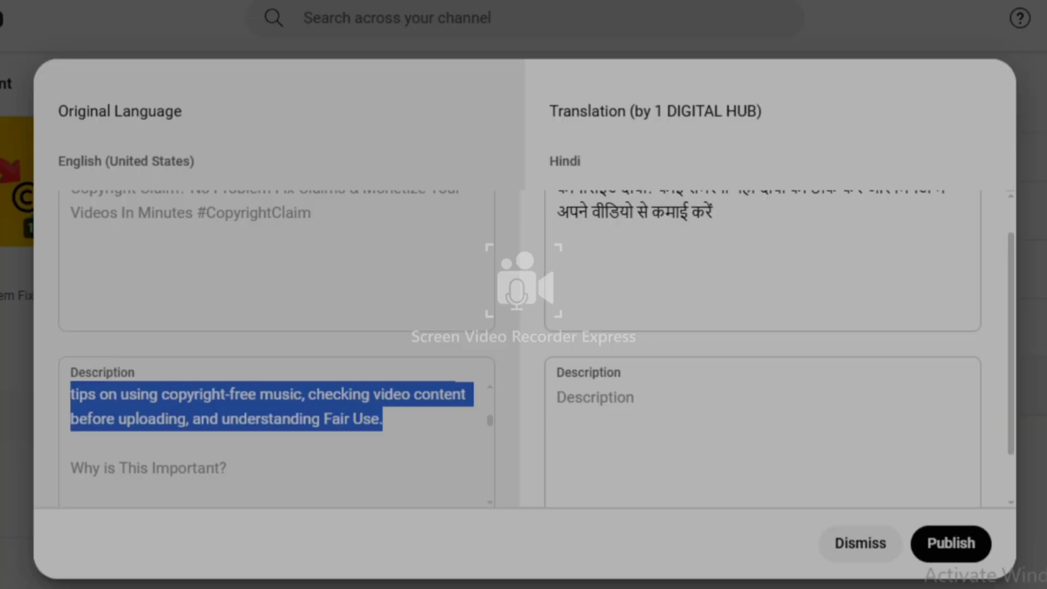
{"action": "left_click", "coordinate": [667, 383]}
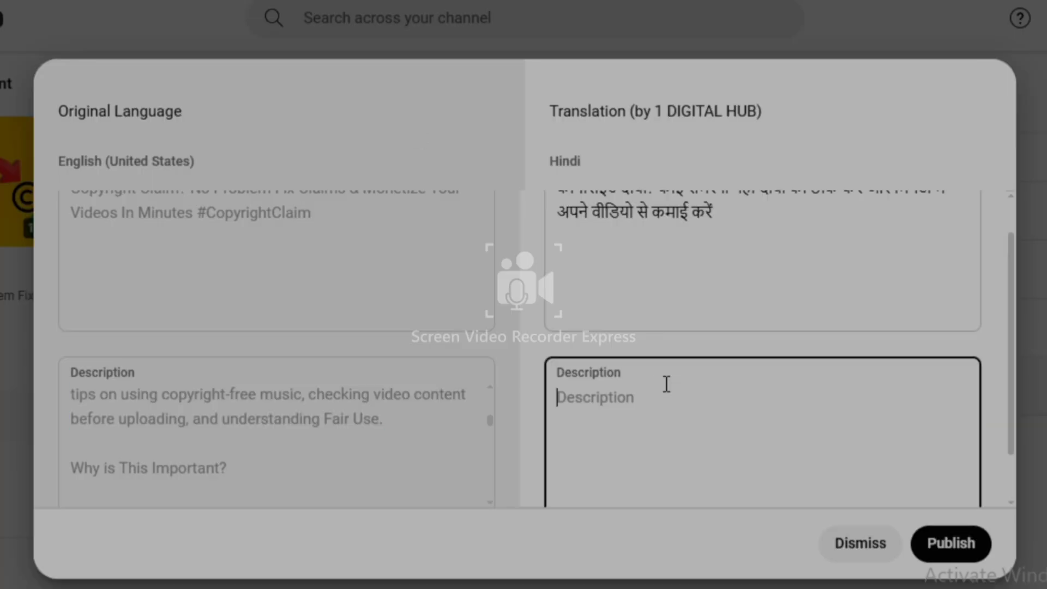
{"action": "right_click", "coordinate": [664, 383]}
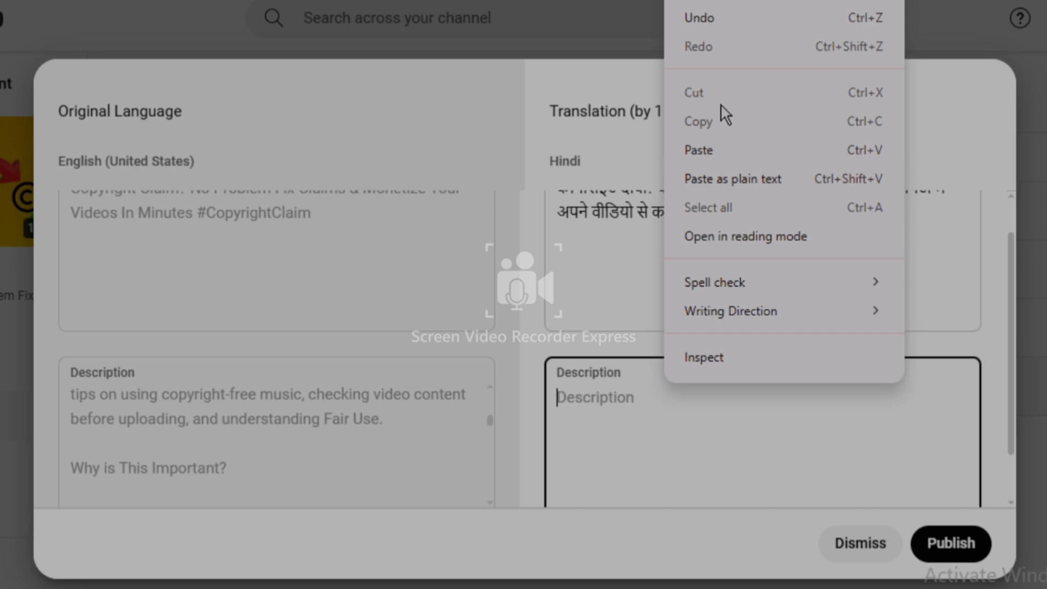
{"action": "left_click", "coordinate": [716, 150]}
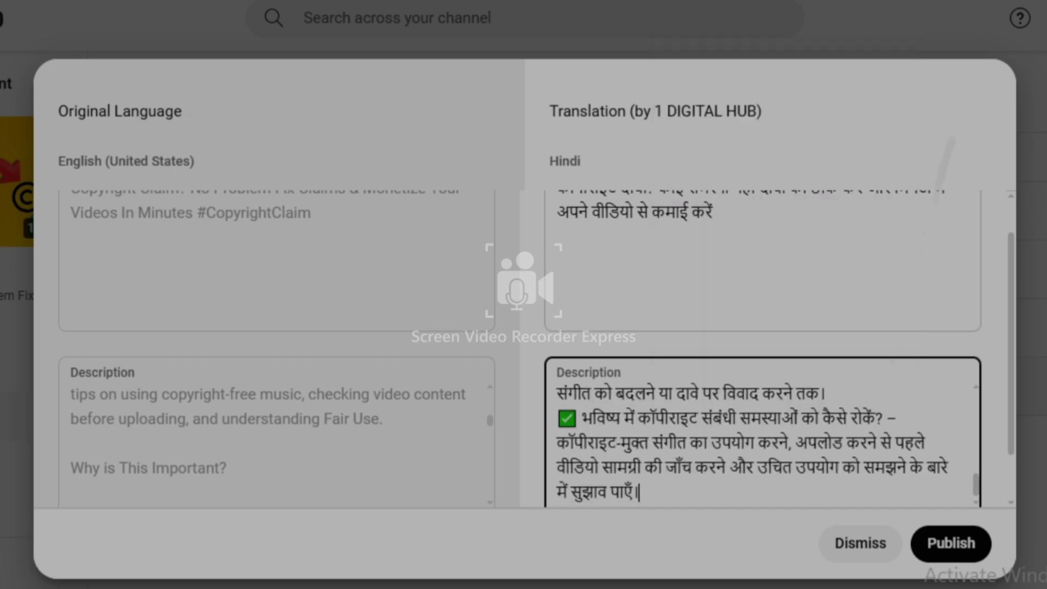
{"action": "scroll", "coordinate": [763, 382], "scroll_direction": "down", "scroll_amount": 1}
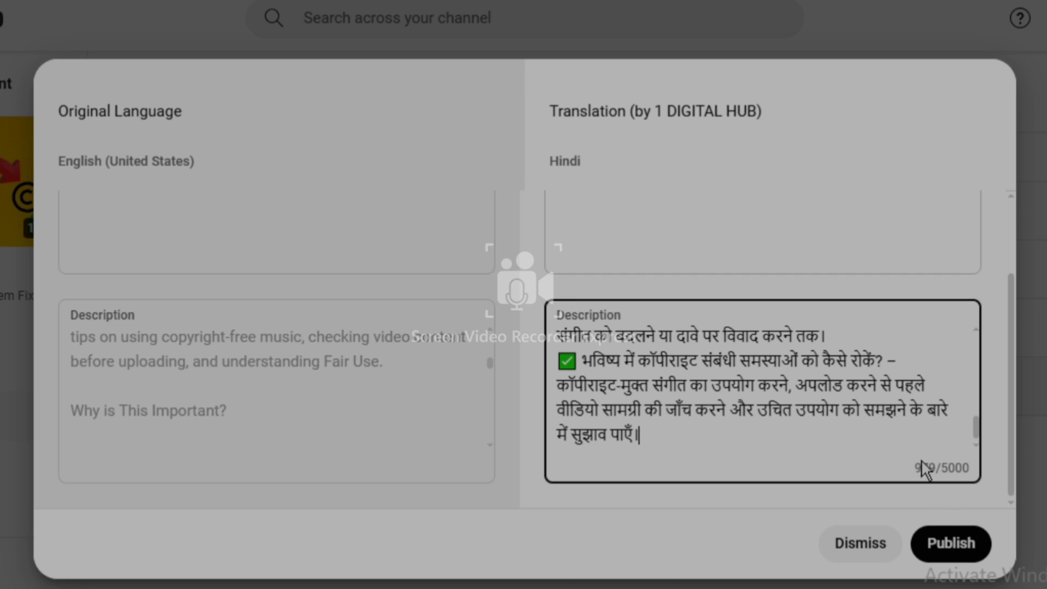
{"action": "left_click", "coordinate": [952, 544]}
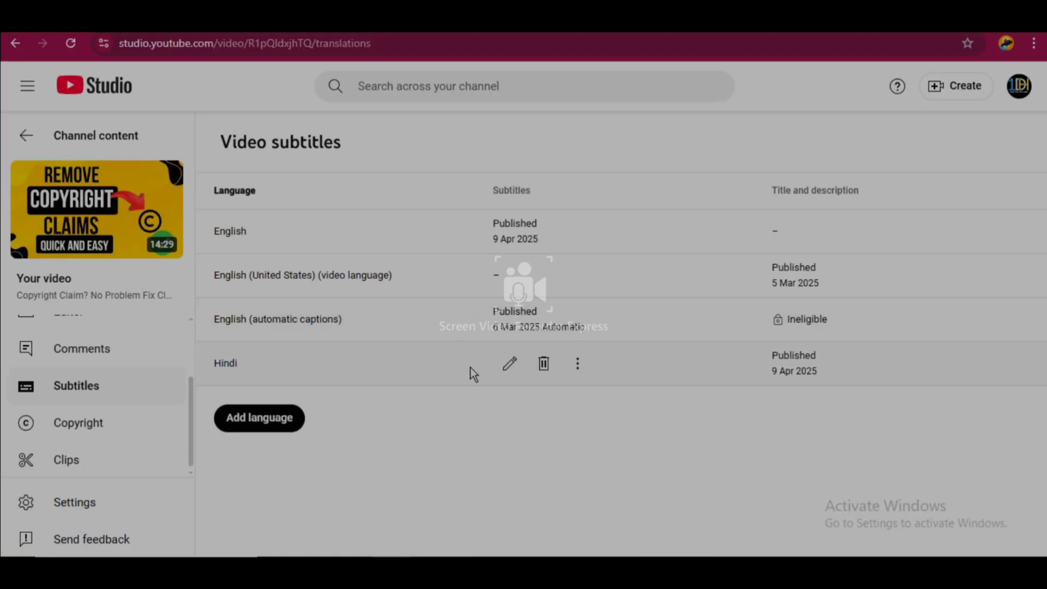
Add French to the video's subtitle languages.
{"action": "left_click", "coordinate": [258, 419]}
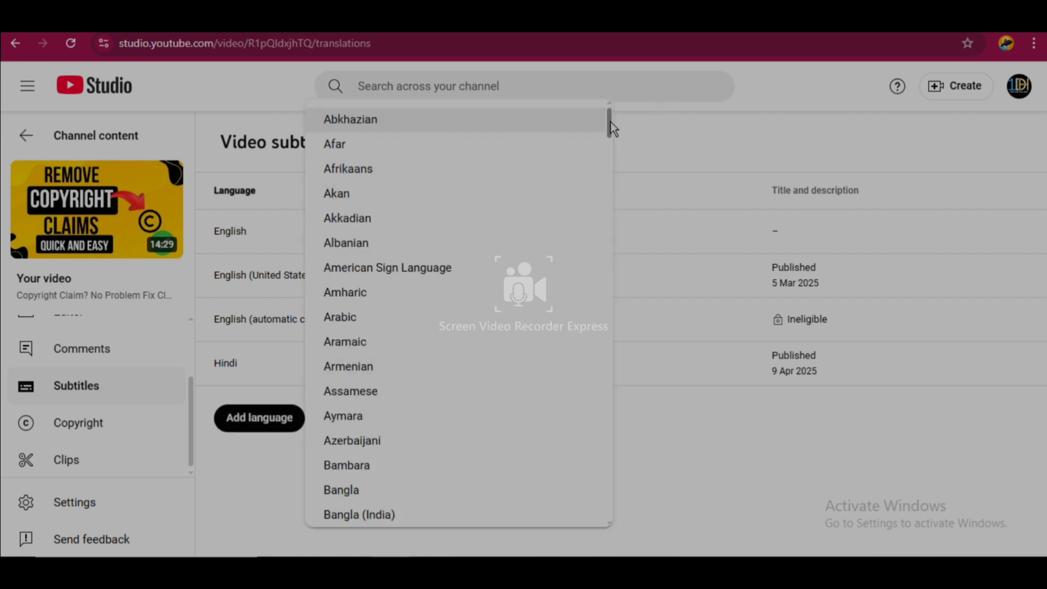
{"action": "left_click_drag", "start_coordinate": [610, 123], "coordinate": [593, 232]}
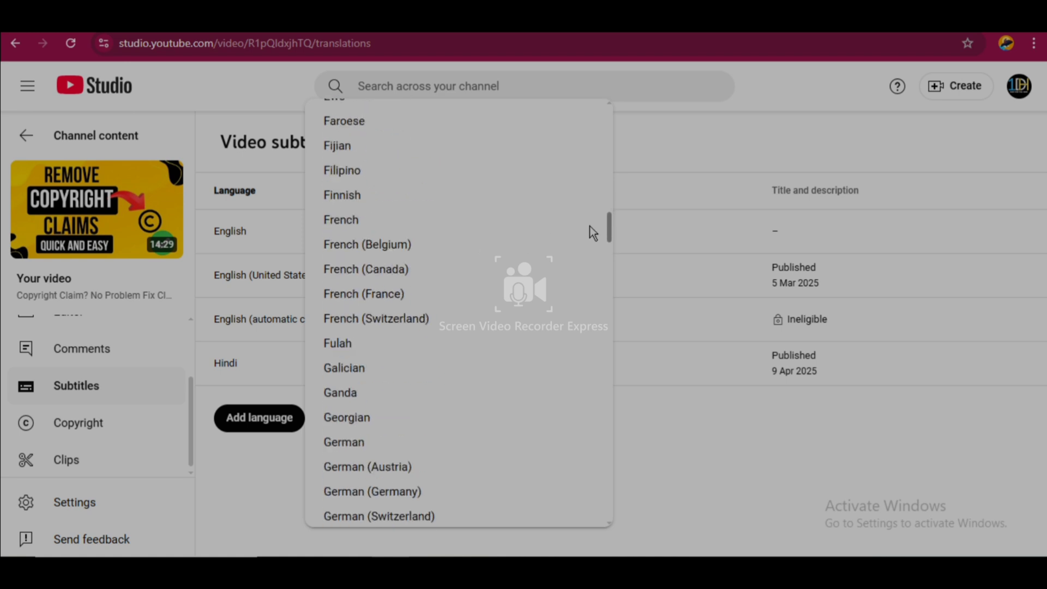
{"action": "scroll", "coordinate": [591, 226], "scroll_direction": "down", "scroll_amount": 4}
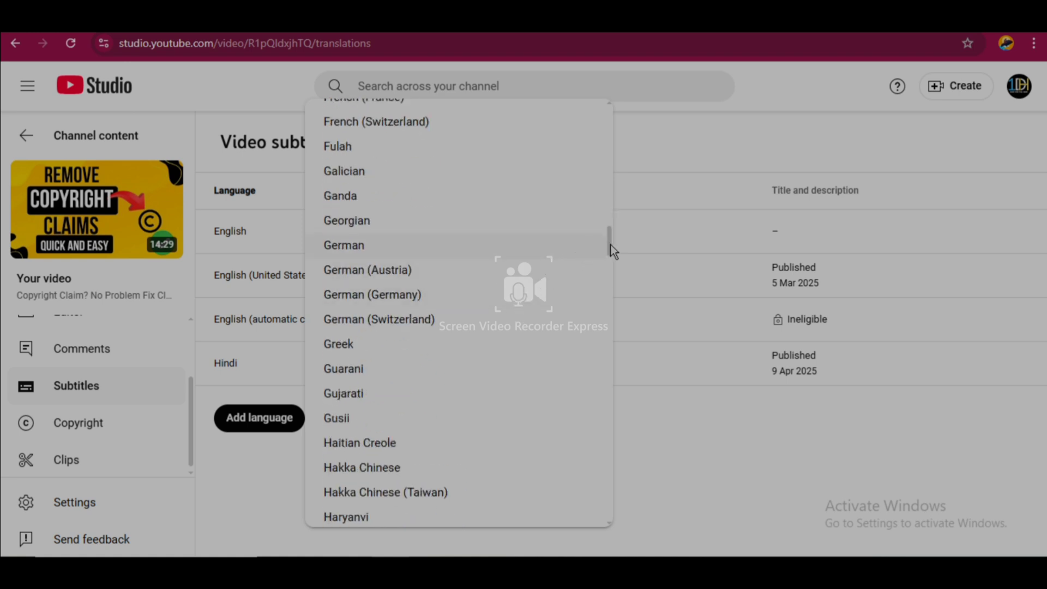
{"action": "left_click_drag", "start_coordinate": [611, 244], "coordinate": [610, 228]}
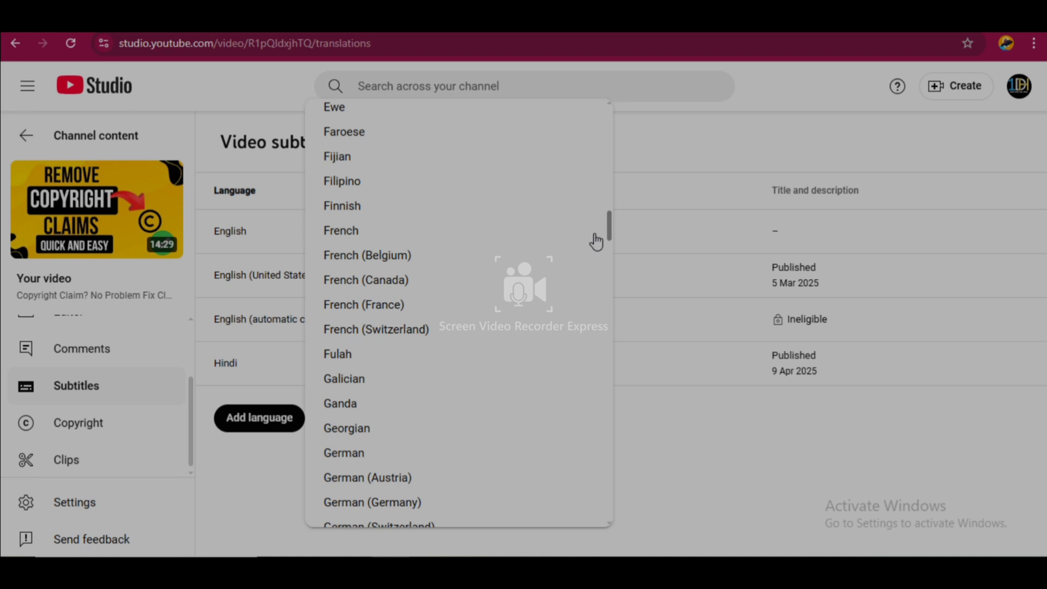
{"action": "left_click", "coordinate": [425, 233]}
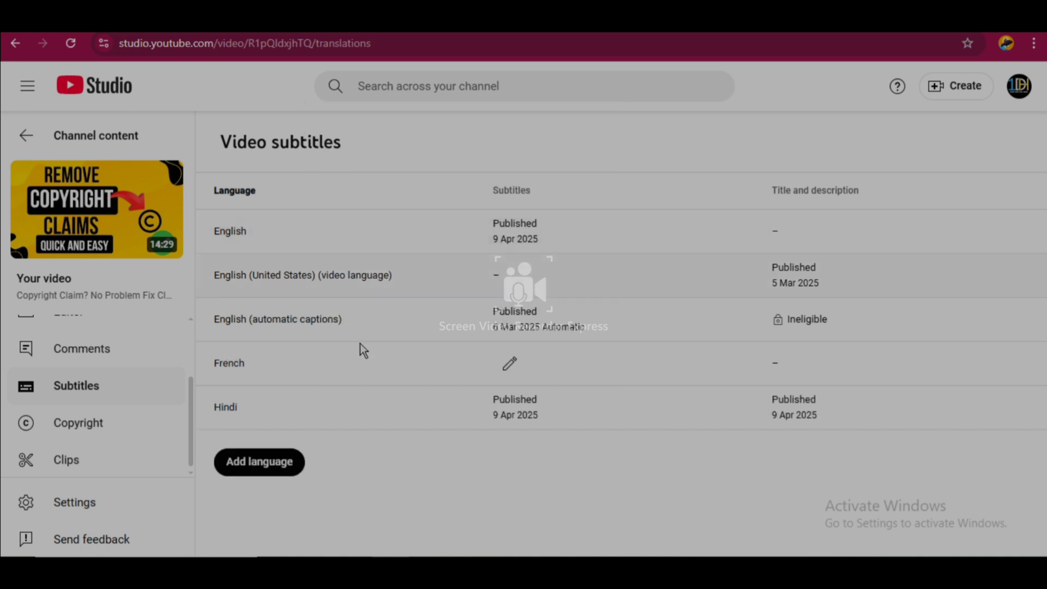
Create the French subtitles with auto-translate and publish them.
{"action": "left_click", "coordinate": [510, 365]}
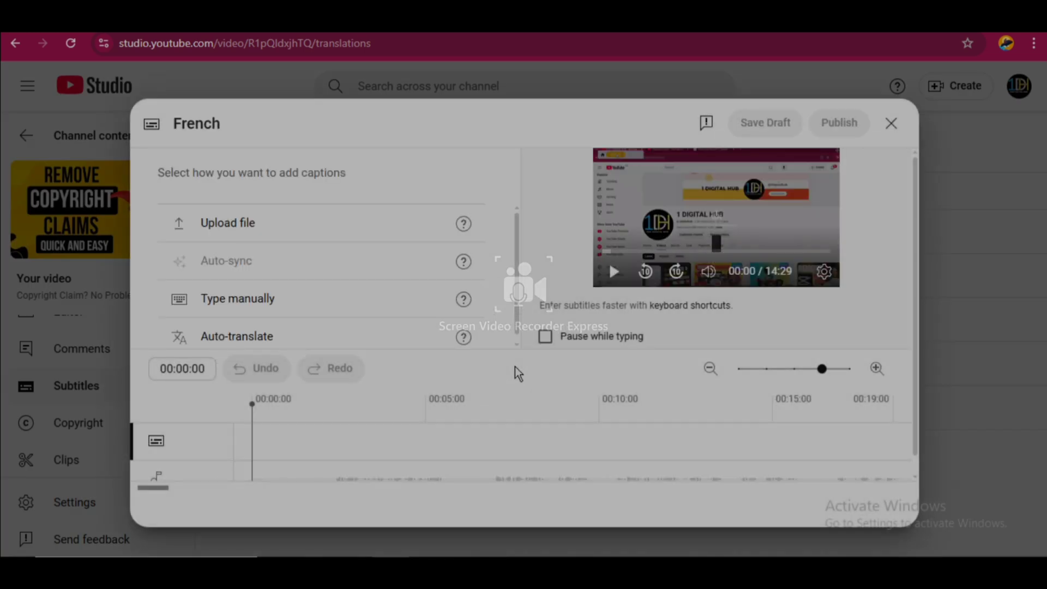
{"action": "left_click", "coordinate": [316, 341]}
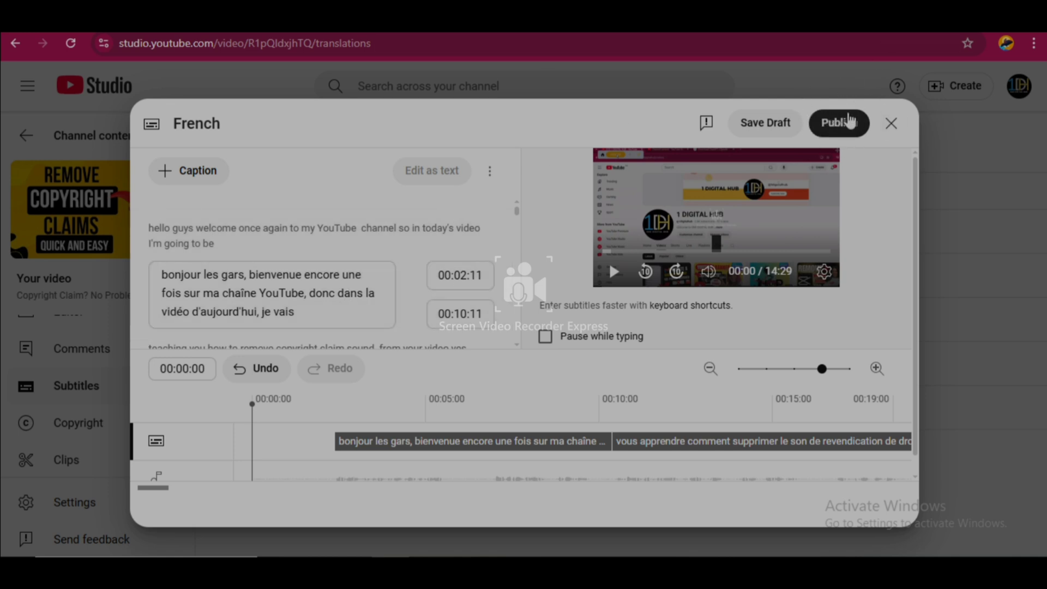
{"action": "left_click", "coordinate": [849, 117]}
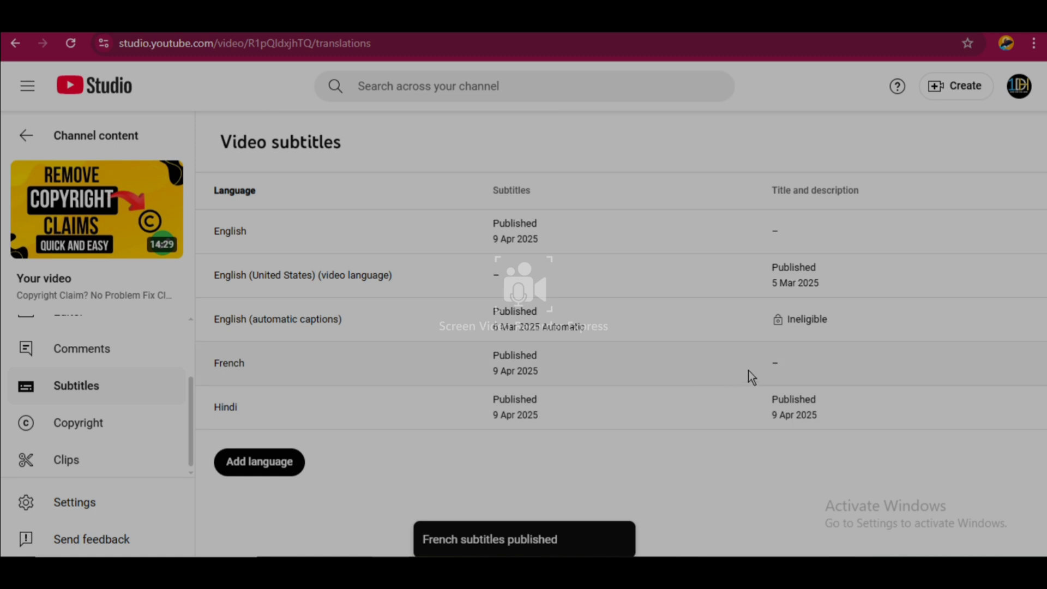
Open the French title and description translation and copy the full original English title.
{"action": "left_click", "coordinate": [786, 364]}
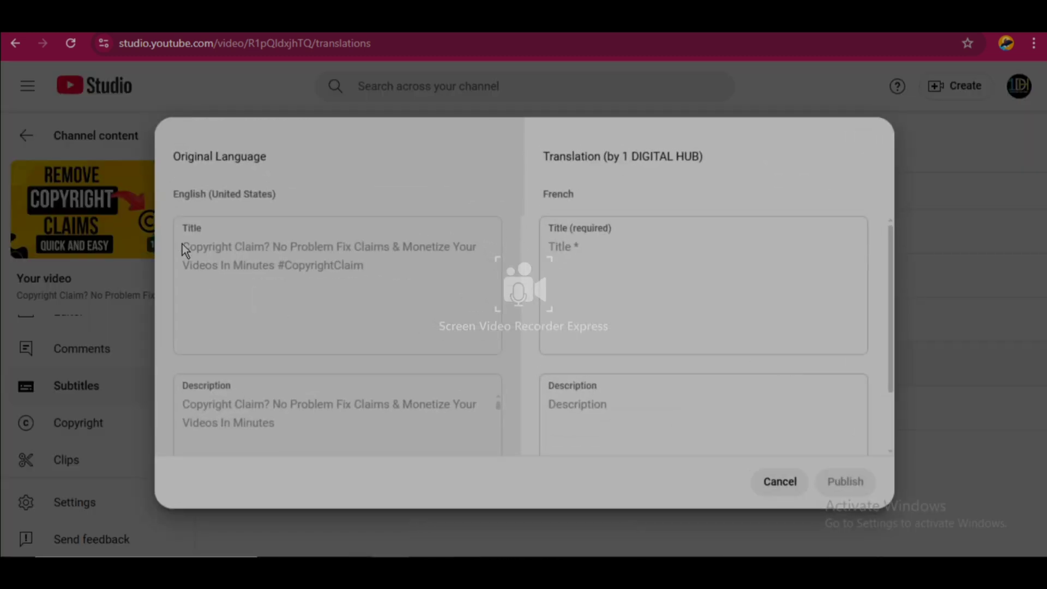
{"action": "left_click_drag", "start_coordinate": [182, 244], "coordinate": [381, 277]}
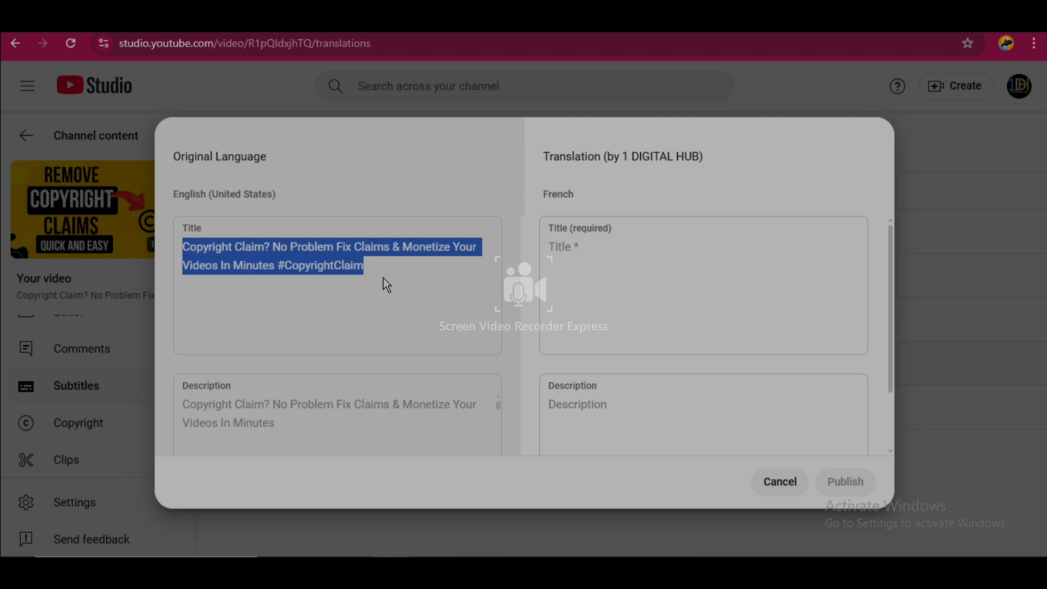
{"action": "right_click", "coordinate": [384, 278]}
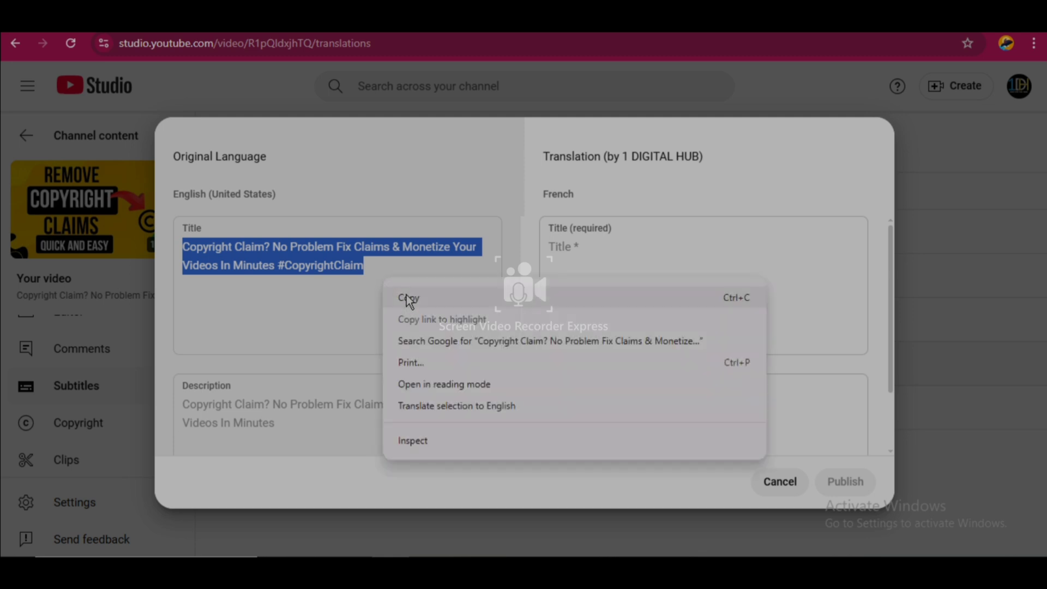
{"action": "left_click", "coordinate": [407, 296]}
{"action": "left_click", "coordinate": [400, 289]}
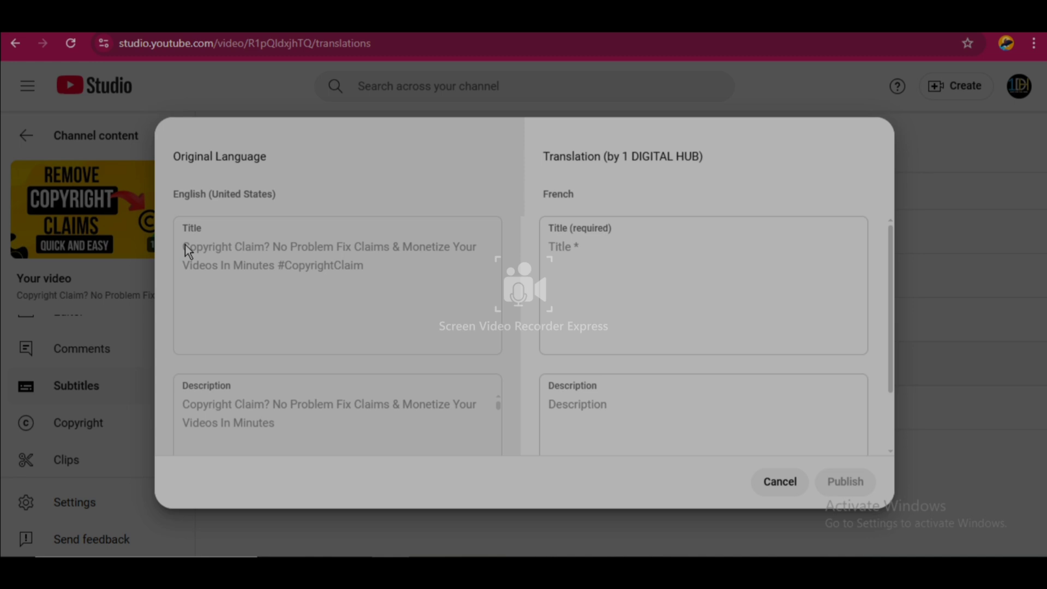
{"action": "left_click_drag", "start_coordinate": [185, 245], "coordinate": [325, 276]}
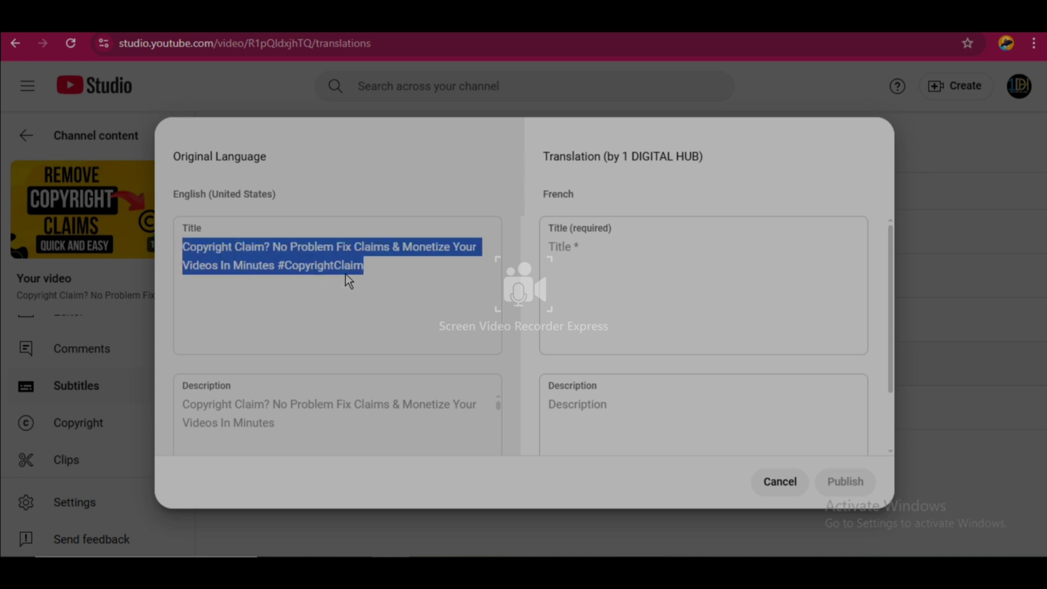
{"action": "right_click", "coordinate": [346, 274]}
{"action": "left_click", "coordinate": [368, 295]}
Switch to Google Translate, clear the previous source text, and set the target language to French.
{"action": "key", "text": "ctrl+Tab"}
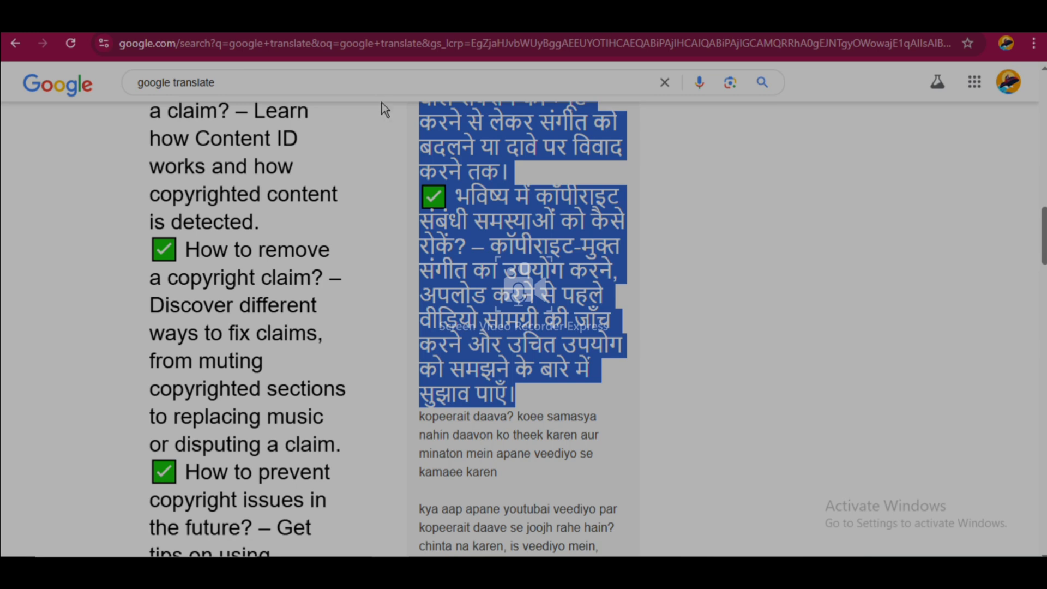
{"action": "scroll", "coordinate": [385, 109], "scroll_direction": "up", "scroll_amount": 10}
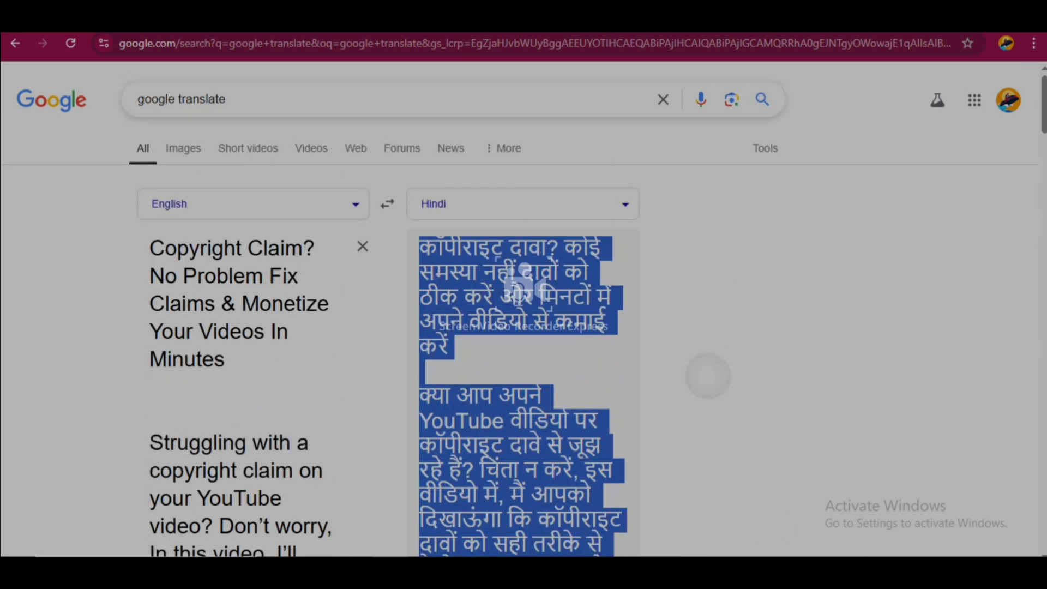
{"action": "left_click", "coordinate": [363, 246]}
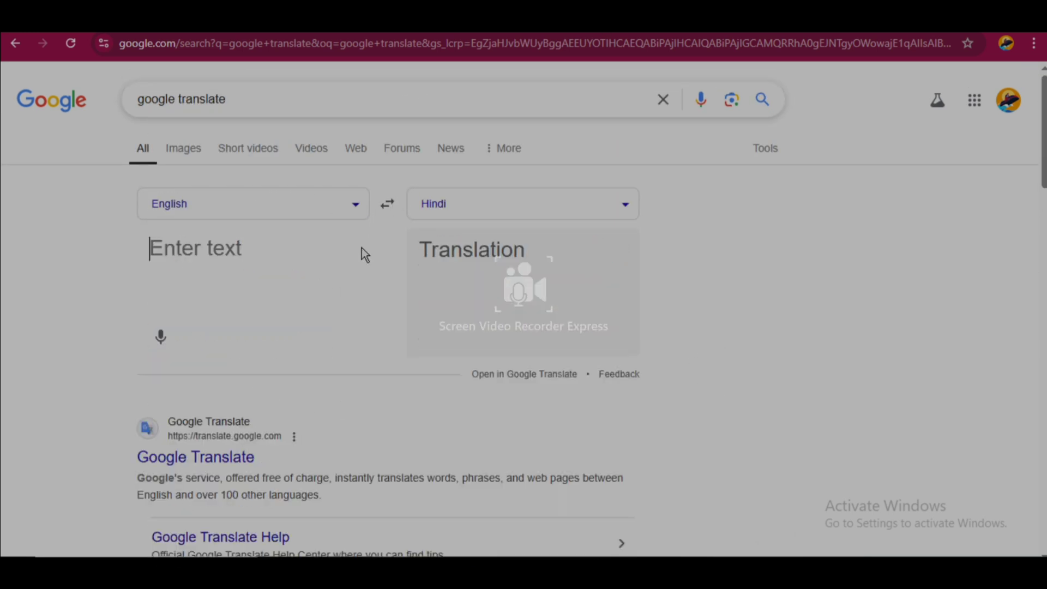
{"action": "left_click", "coordinate": [623, 214]}
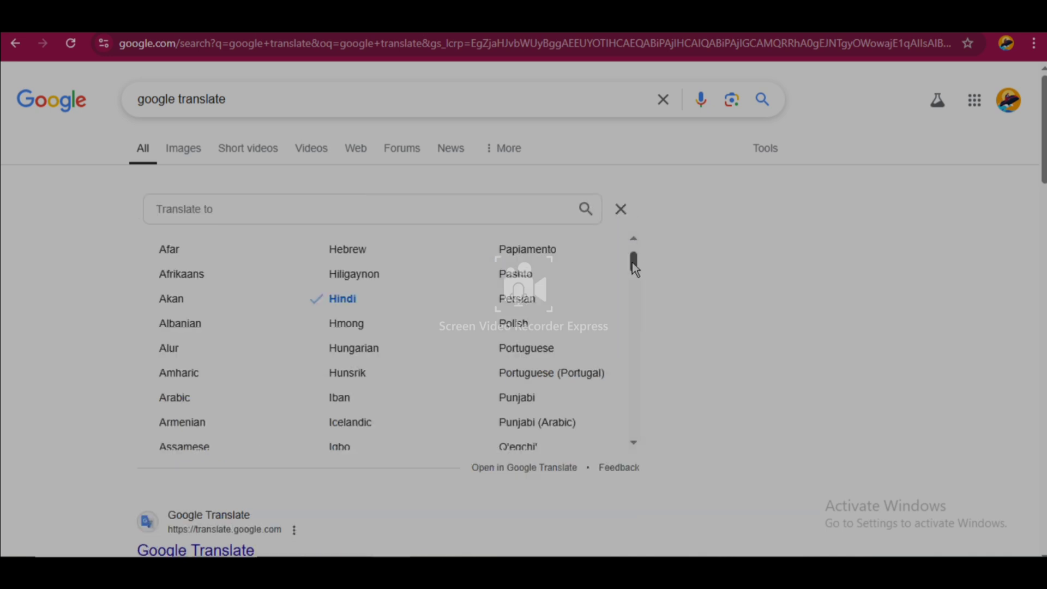
{"action": "left_click_drag", "start_coordinate": [632, 263], "coordinate": [640, 409]}
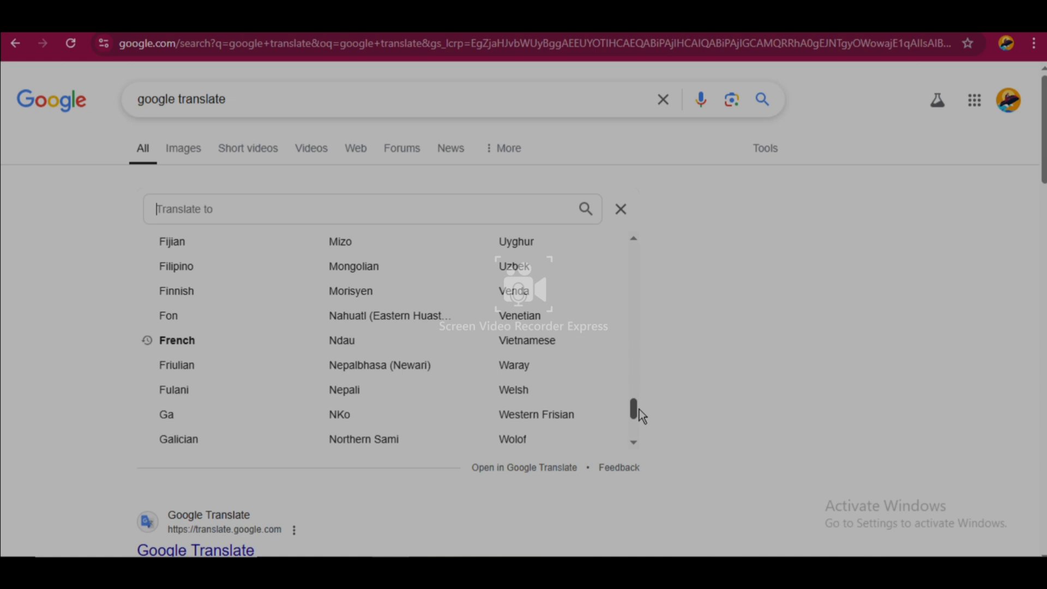
{"action": "left_click", "coordinate": [197, 343]}
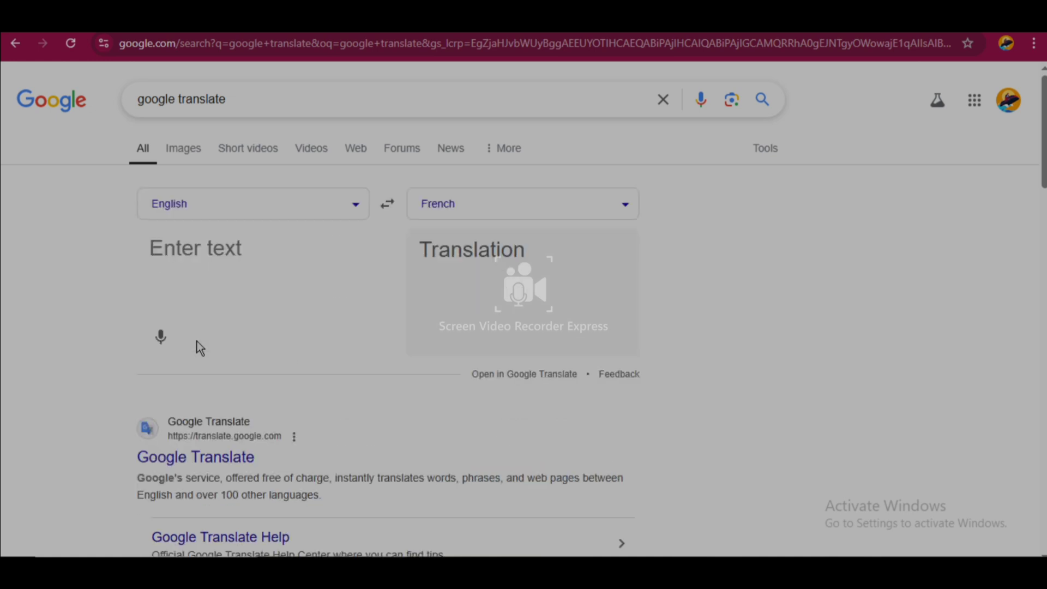
Paste the copied title as the English source text and copy its entire French translation.
{"action": "left_click", "coordinate": [269, 245]}
{"action": "right_click", "coordinate": [268, 247]}
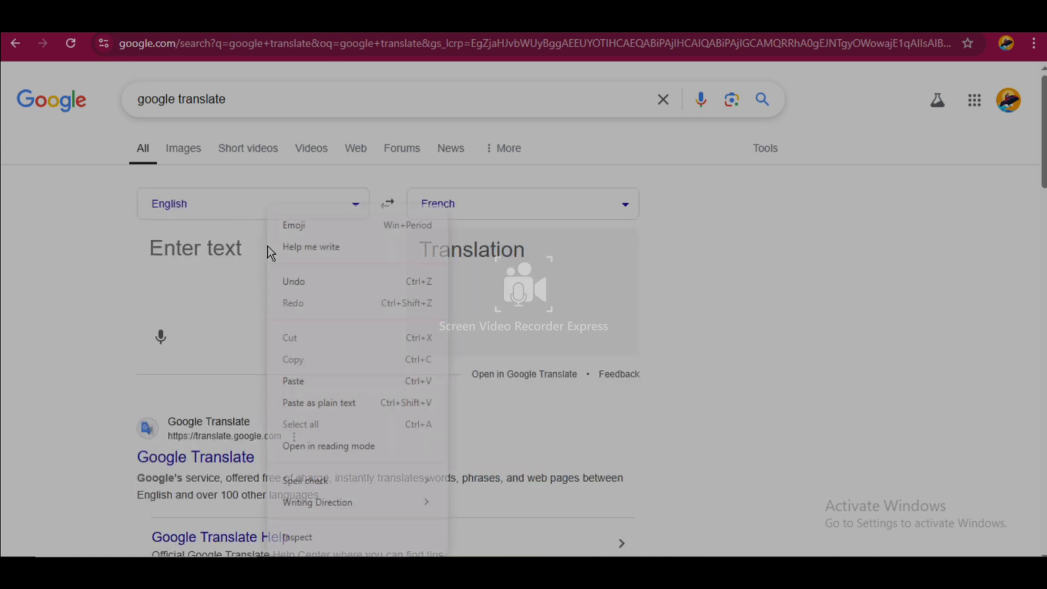
{"action": "left_click", "coordinate": [296, 381]}
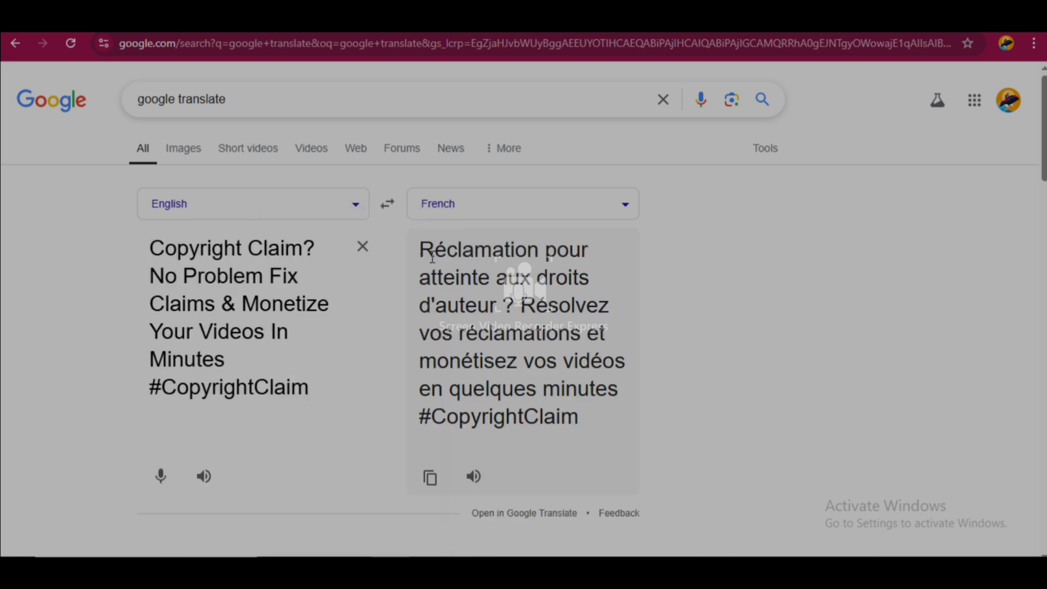
{"action": "left_click_drag", "start_coordinate": [420, 251], "coordinate": [586, 425]}
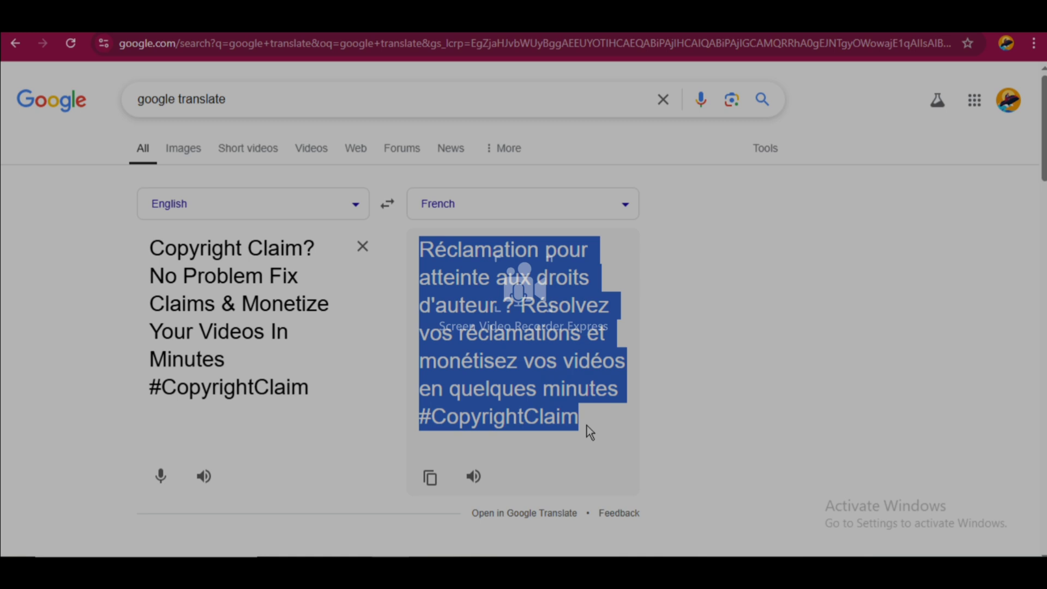
{"action": "right_click", "coordinate": [536, 397]}
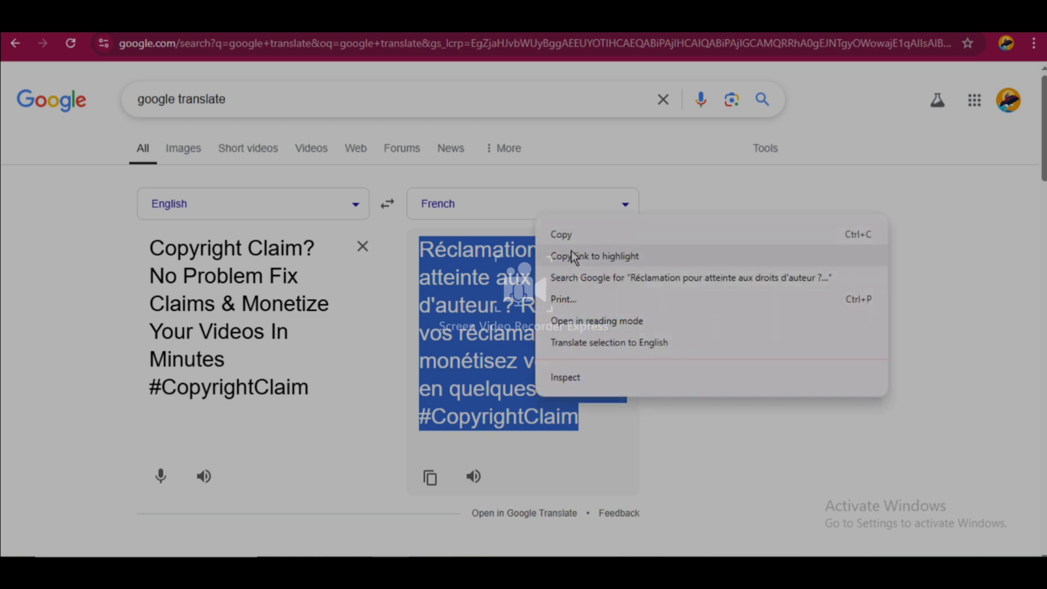
{"action": "left_click", "coordinate": [562, 235]}
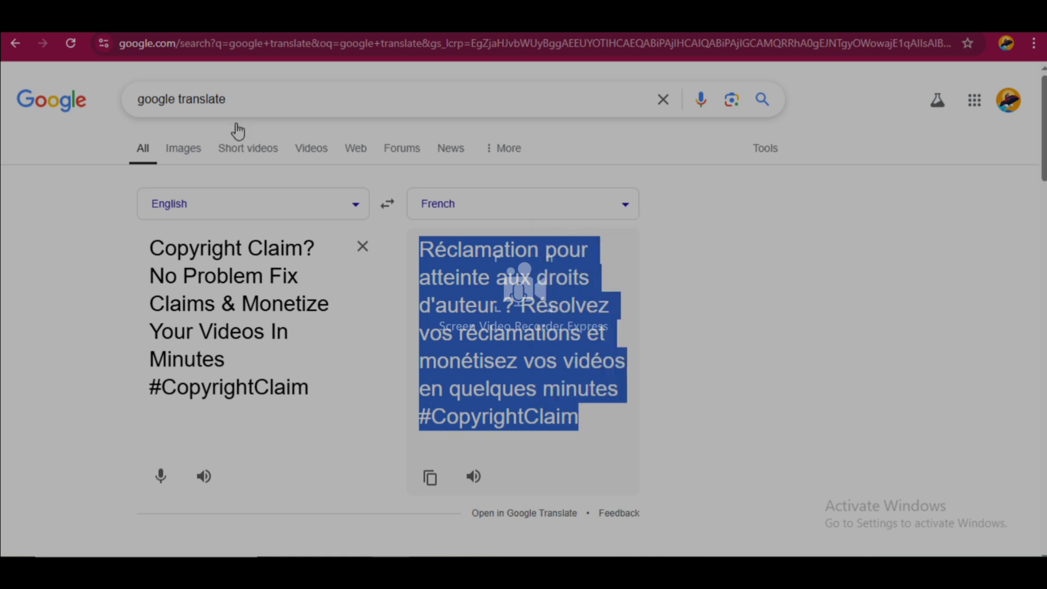
Return to YouTube Studio and paste the translated title into the French title field.
{"action": "left_click", "coordinate": [380, 16]}
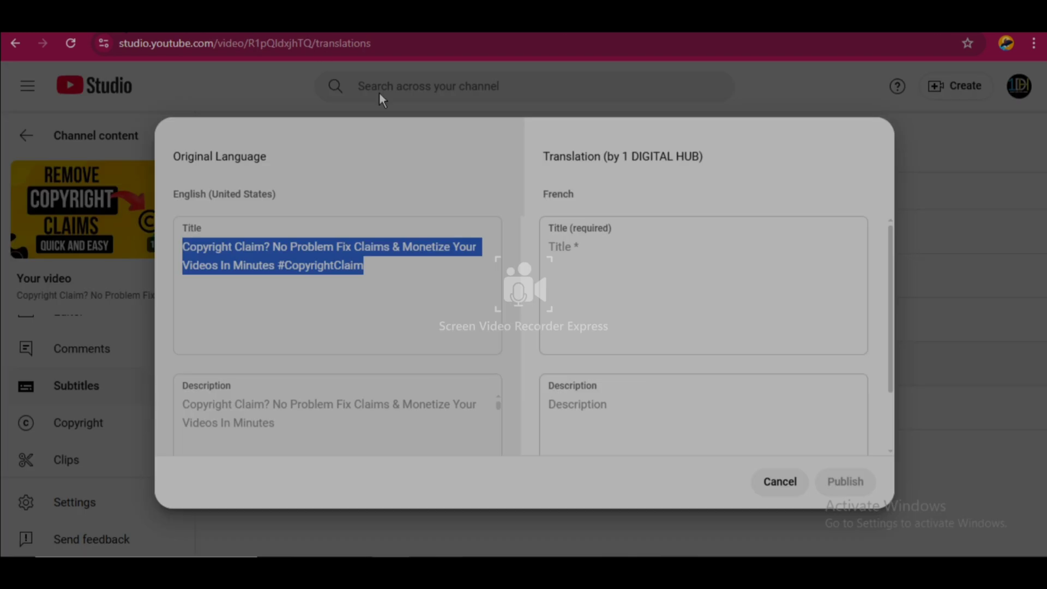
{"action": "left_click", "coordinate": [556, 256]}
{"action": "right_click", "coordinate": [559, 258]}
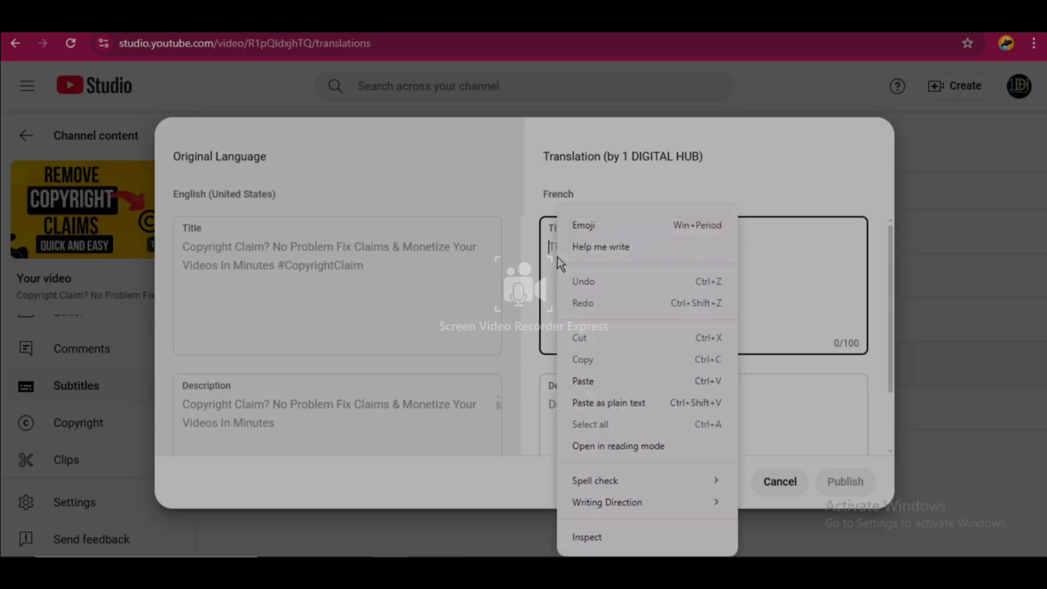
{"action": "left_click", "coordinate": [596, 376]}
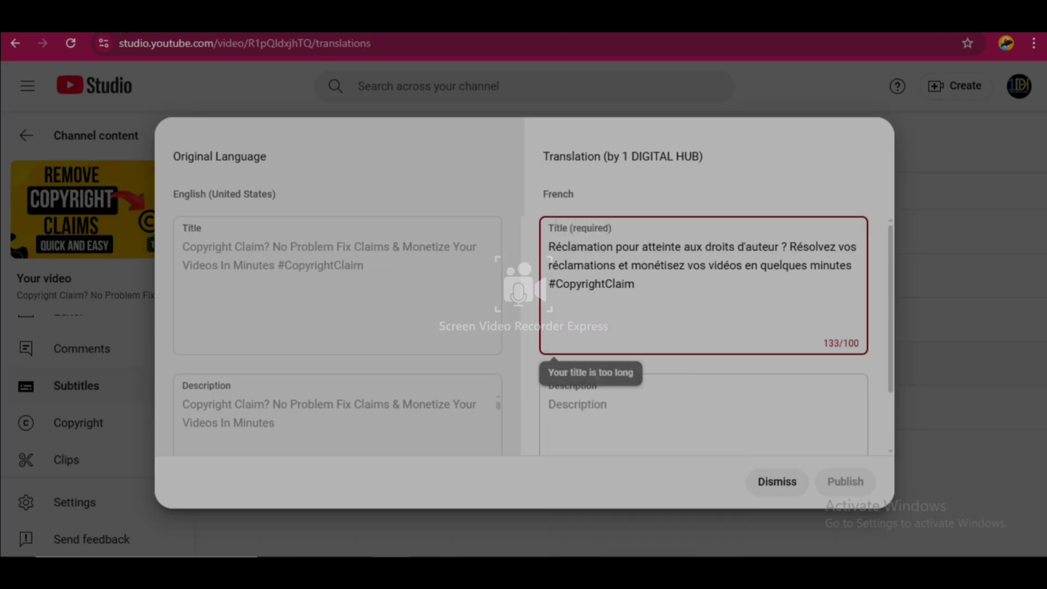
Shorten the French title to "Réclamation pour atteinte aux droits d'auteur ? Résolvez vos réclamations" by deleting everything after it.
{"action": "key", "text": "BackSpace"}
{"action": "key", "text": "BackSpace"}
{"action": "key", "text": "BackSpace"}
{"action": "key", "text": "BackSpace"}
{"action": "key", "text": "BackSpace"}
{"action": "key", "text": "BackSpace"}
{"action": "key", "text": "BackSpace"}
{"action": "key", "text": "BackSpace"}
{"action": "key", "text": "BackSpace"}
{"action": "key", "text": "BackSpace"}
{"action": "key", "text": "BackSpace"}
{"action": "key", "text": "BackSpace"}
{"action": "key", "text": "BackSpace"}
{"action": "key", "text": "BackSpace"}
{"action": "key", "text": "BackSpace"}
{"action": "key", "text": "BackSpace"}
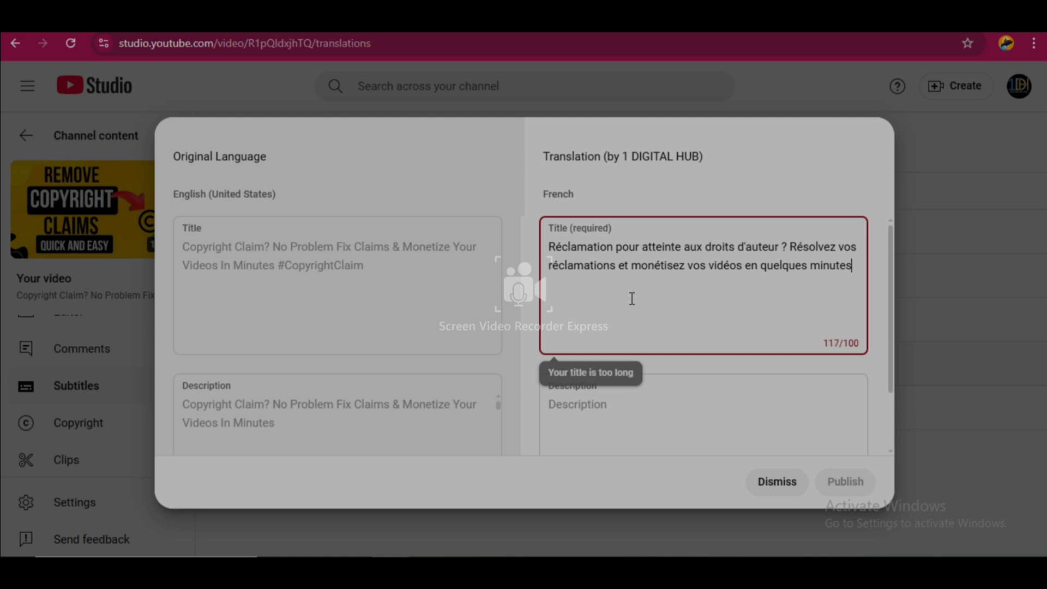
{"action": "key", "text": "BackSpace"}
{"action": "key", "text": "BackSpace"}
{"action": "key", "text": "BackSpace"}
{"action": "key", "text": "BackSpace"}
{"action": "key", "text": "BackSpace"}
{"action": "key", "text": "BackSpace"}
{"action": "key", "text": "BackSpace"}
{"action": "key", "text": "BackSpace"}
{"action": "key", "text": "BackSpace"}
{"action": "key", "text": "BackSpace"}
{"action": "key", "text": "BackSpace"}
{"action": "key", "text": "BackSpace"}
{"action": "key", "text": "BackSpace"}
{"action": "key", "text": "BackSpace"}
{"action": "key", "text": "BackSpace"}
{"action": "key", "text": "BackSpace"}
{"action": "key", "text": "BackSpace"}
{"action": "key", "text": "BackSpace"}
{"action": "key", "text": "BackSpace"}
{"action": "key", "text": "BackSpace"}
{"action": "key", "text": "BackSpace"}
{"action": "key", "text": "BackSpace"}
{"action": "key", "text": "BackSpace"}
{"action": "key", "text": "BackSpace"}
{"action": "key", "text": "BackSpace"}
{"action": "key", "text": "BackSpace"}
{"action": "key", "text": "BackSpace"}
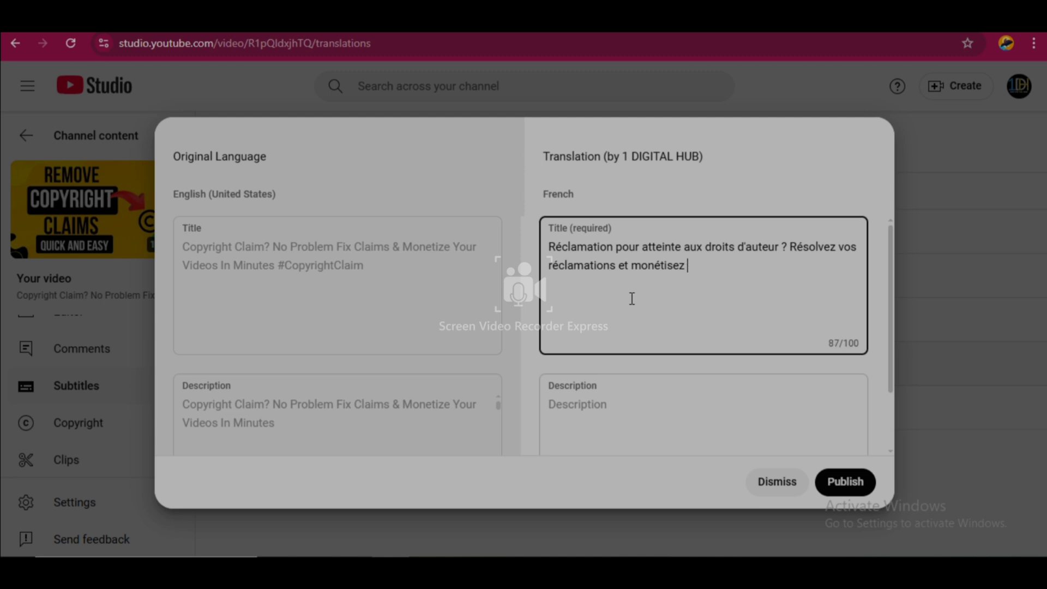
{"action": "key", "text": "BackSpace"}
{"action": "key", "text": "BackSpace"}
{"action": "key", "text": "BackSpace"}
{"action": "key", "text": "BackSpace"}
{"action": "key", "text": "BackSpace"}
{"action": "key", "text": "BackSpace"}
{"action": "key", "text": "BackSpace"}
{"action": "key", "text": "BackSpace"}
{"action": "key", "text": "BackSpace"}
{"action": "key", "text": "BackSpace"}
{"action": "key", "text": "BackSpace"}
{"action": "key", "text": "BackSpace"}
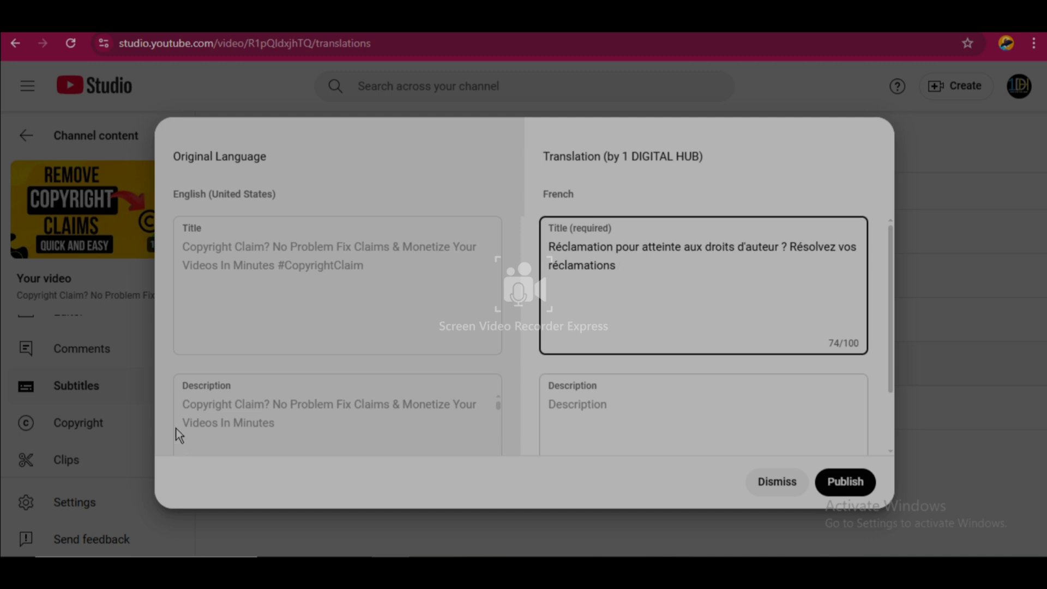
Copy the original English description from its beginning through the sentence ending "protect your content.".
{"action": "left_click_drag", "start_coordinate": [185, 401], "coordinate": [391, 428]}
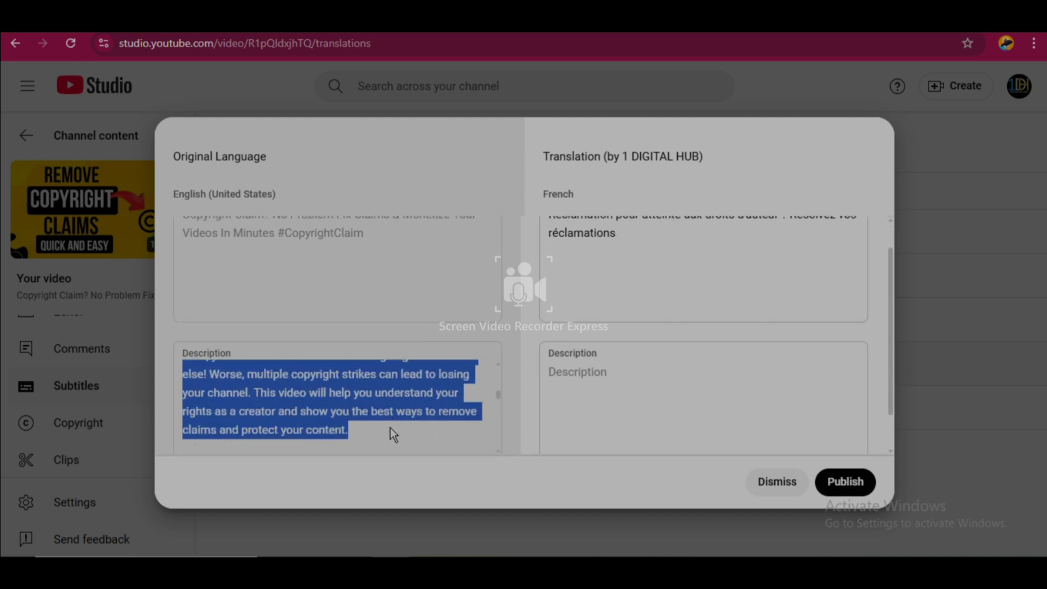
{"action": "right_click", "coordinate": [326, 413]}
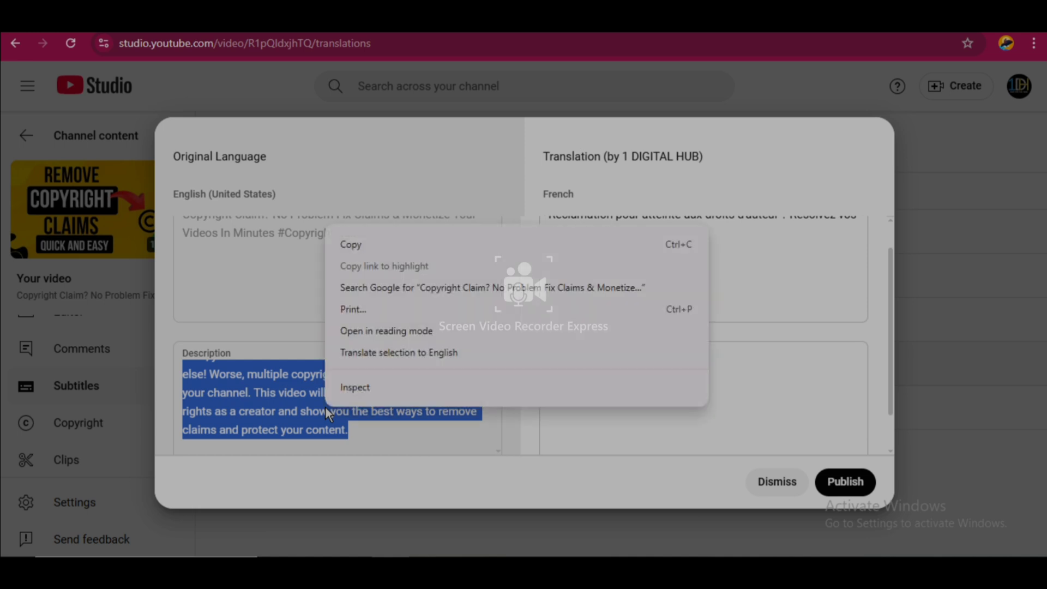
{"action": "left_click", "coordinate": [358, 245]}
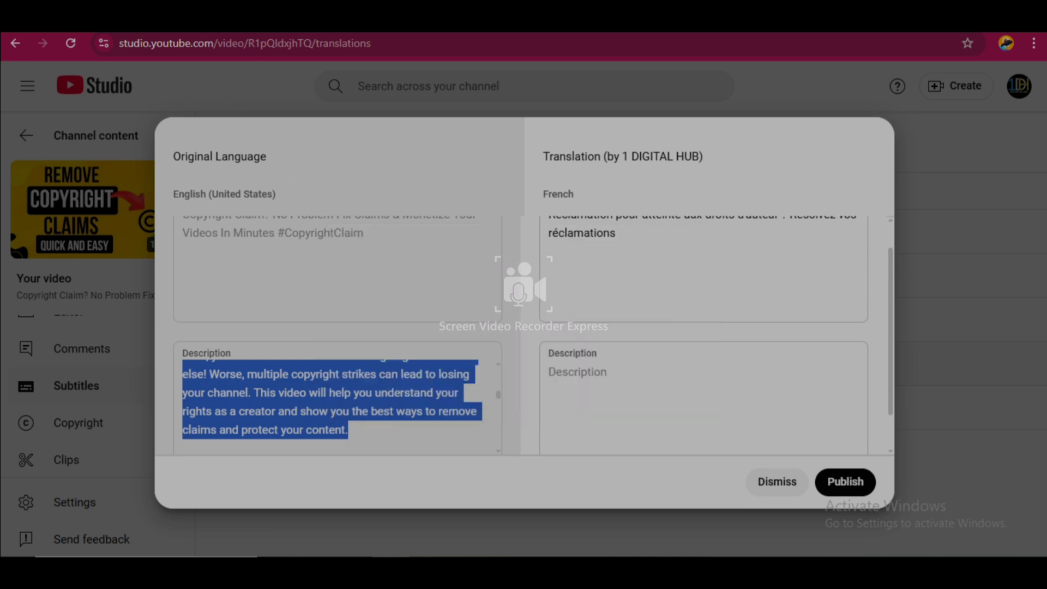
Switch to Google Translate and replace the English source text with the copied video description.
{"action": "key", "text": "ctrl+Tab"}
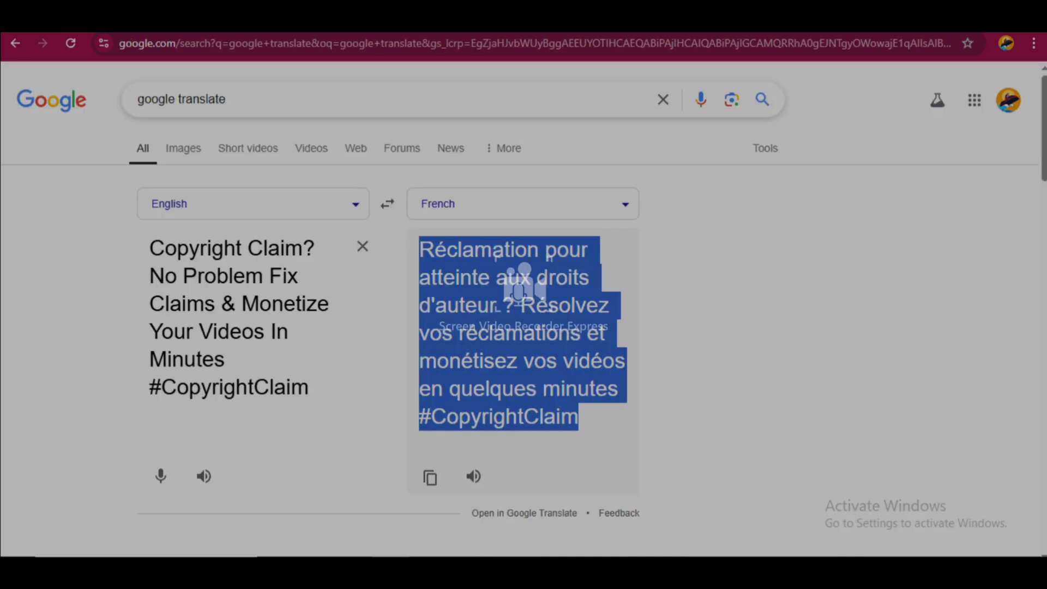
{"action": "left_click", "coordinate": [362, 250]}
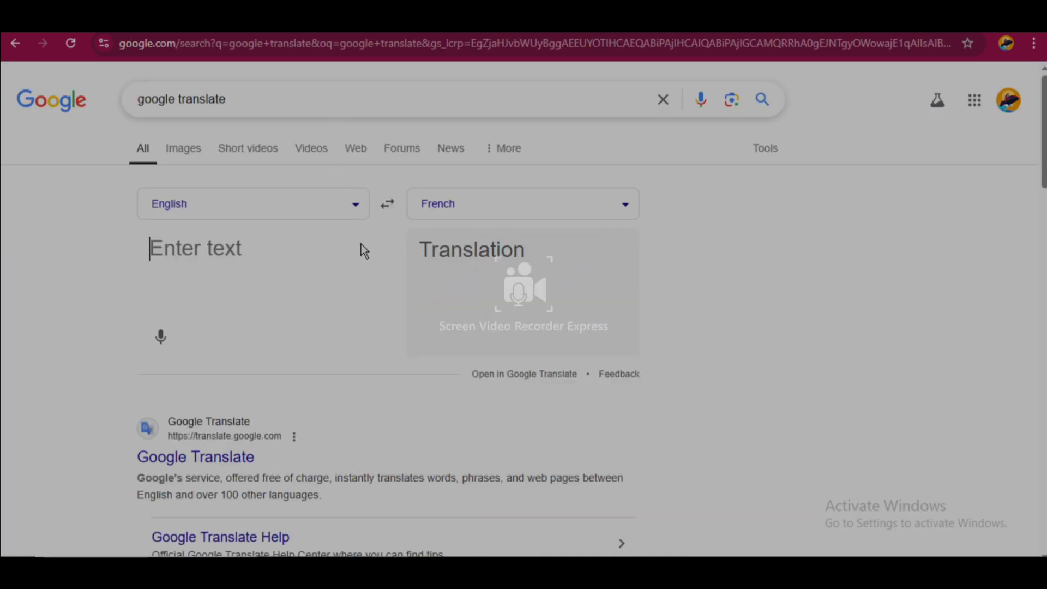
{"action": "right_click", "coordinate": [256, 255]}
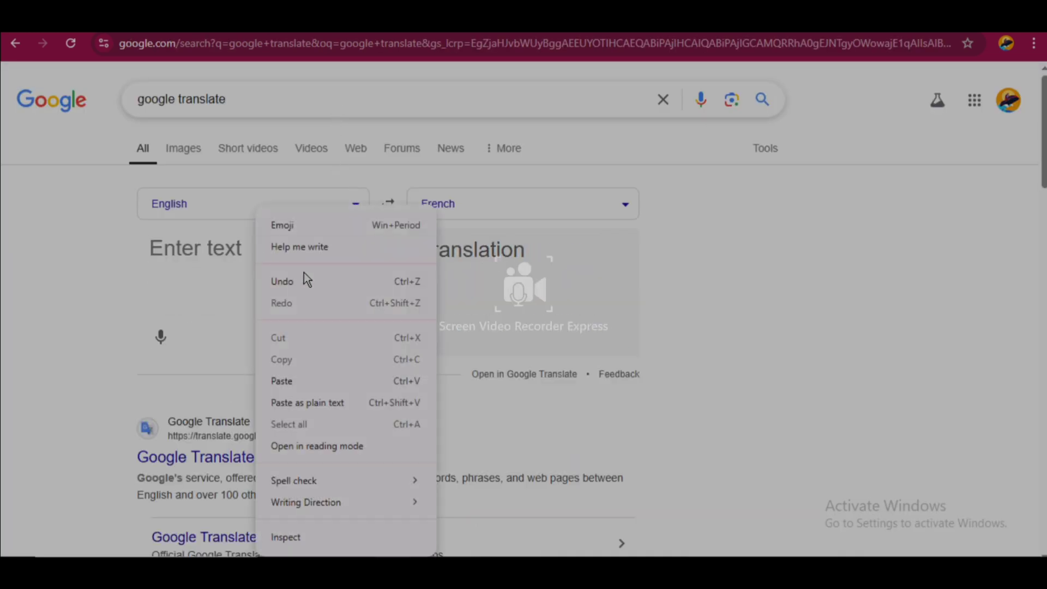
{"action": "left_click", "coordinate": [312, 373]}
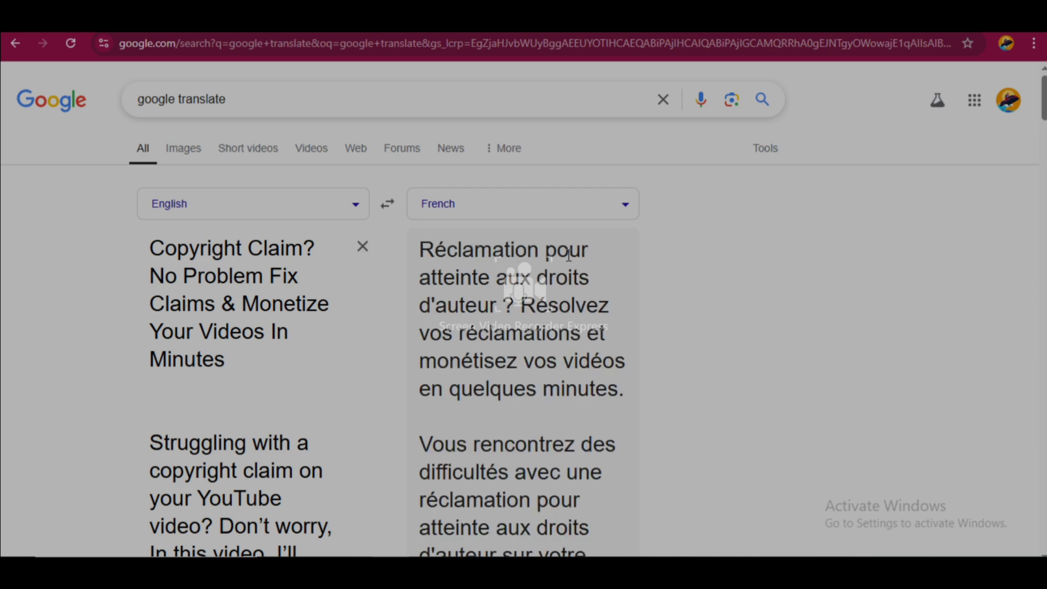
Copy the entire French translation of the description, from its first line through "protéger votre contenu.".
{"action": "scroll", "coordinate": [416, 240], "scroll_direction": "down", "scroll_amount": 1}
{"action": "left_click_drag", "start_coordinate": [421, 235], "coordinate": [503, 354]}
{"action": "scroll", "coordinate": [537, 349], "scroll_direction": "down", "scroll_amount": 15}
{"action": "scroll", "coordinate": [537, 338], "scroll_direction": "down", "scroll_amount": 18}
{"action": "scroll", "coordinate": [529, 349], "scroll_direction": "down", "scroll_amount": 14}
{"action": "scroll", "coordinate": [523, 349], "scroll_direction": "down", "scroll_amount": 10}
{"action": "scroll", "coordinate": [523, 382], "scroll_direction": "up", "scroll_amount": 1}
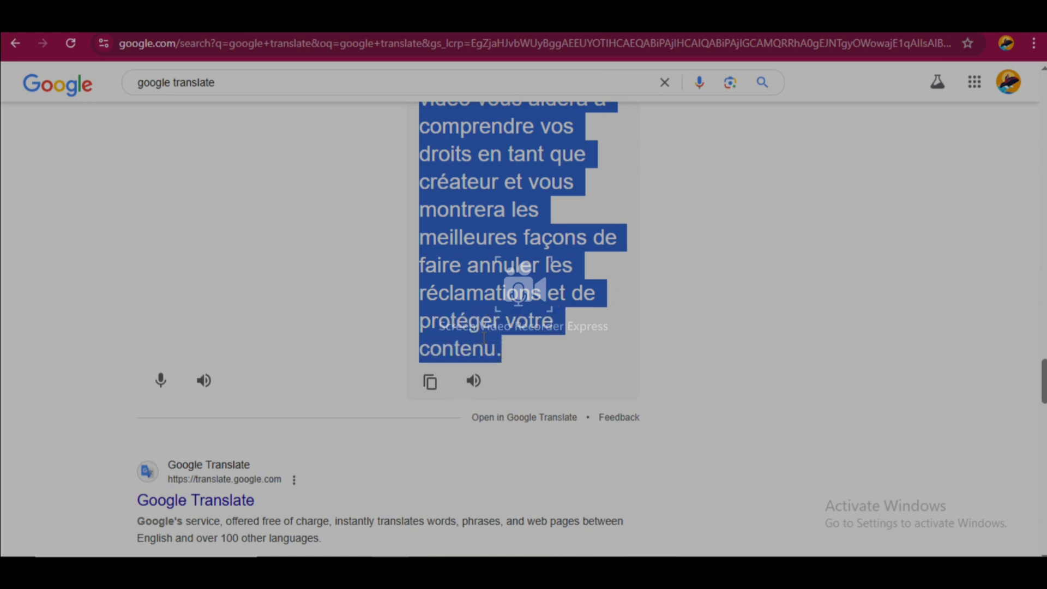
{"action": "right_click", "coordinate": [484, 338]}
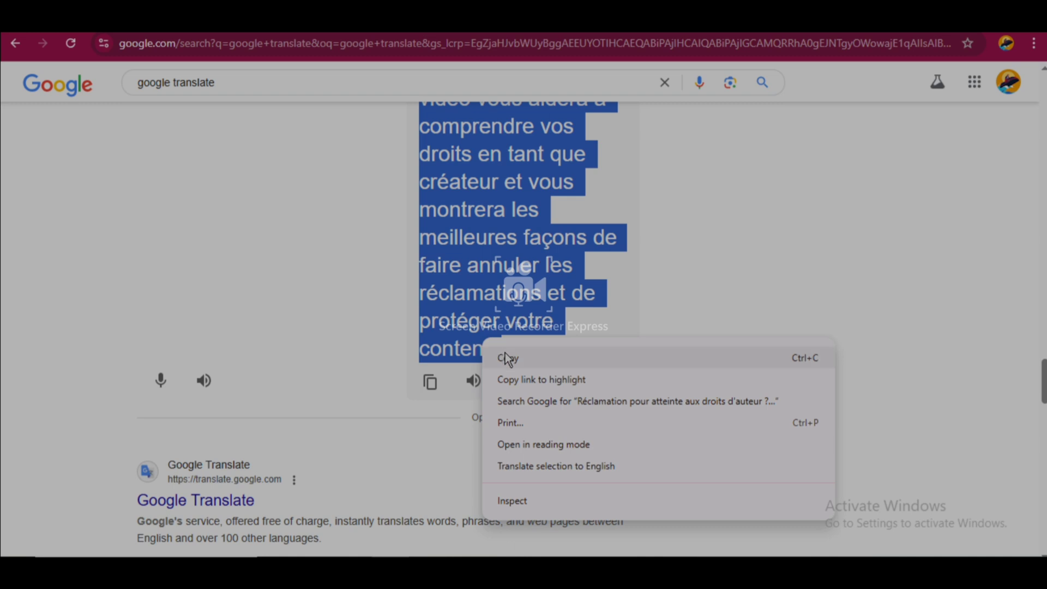
{"action": "left_click", "coordinate": [504, 355]}
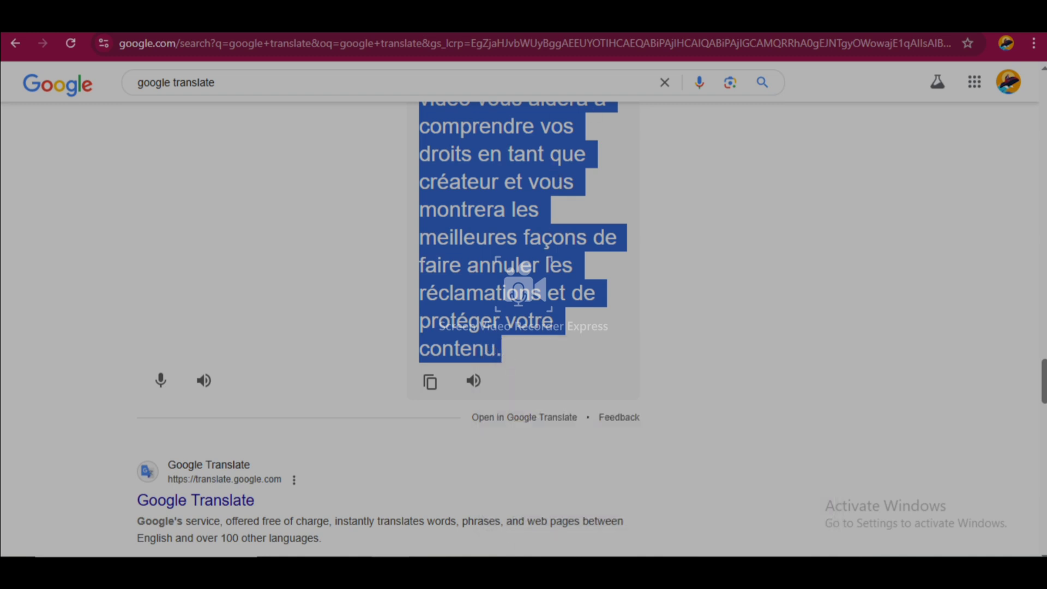
Return to YouTube Studio, paste the translated text into the French description, and publish the French title and description.
{"action": "key", "text": "ctrl+Tab"}
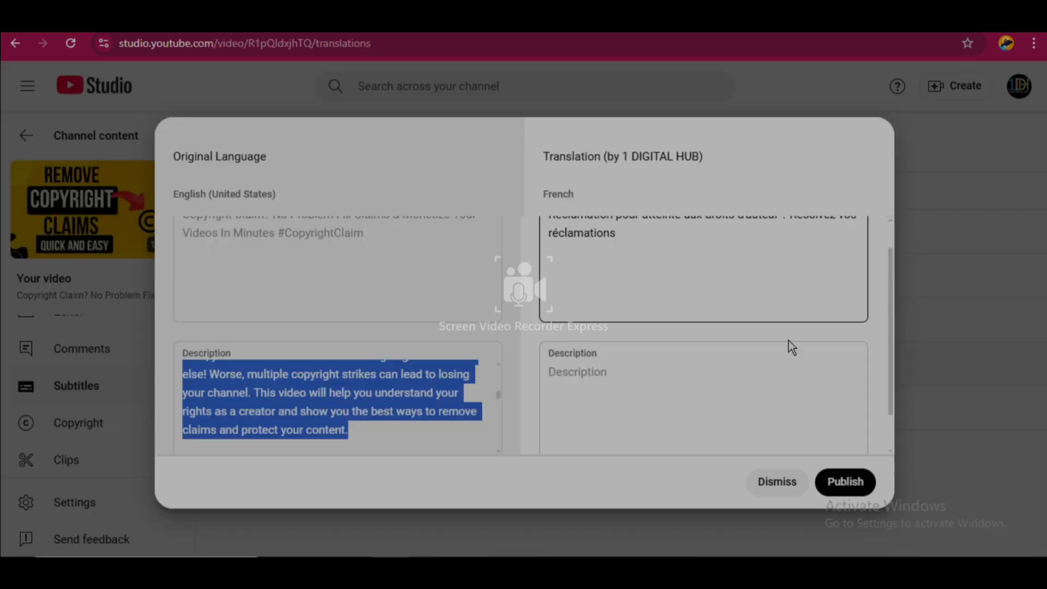
{"action": "left_click", "coordinate": [741, 364]}
{"action": "right_click", "coordinate": [741, 364]}
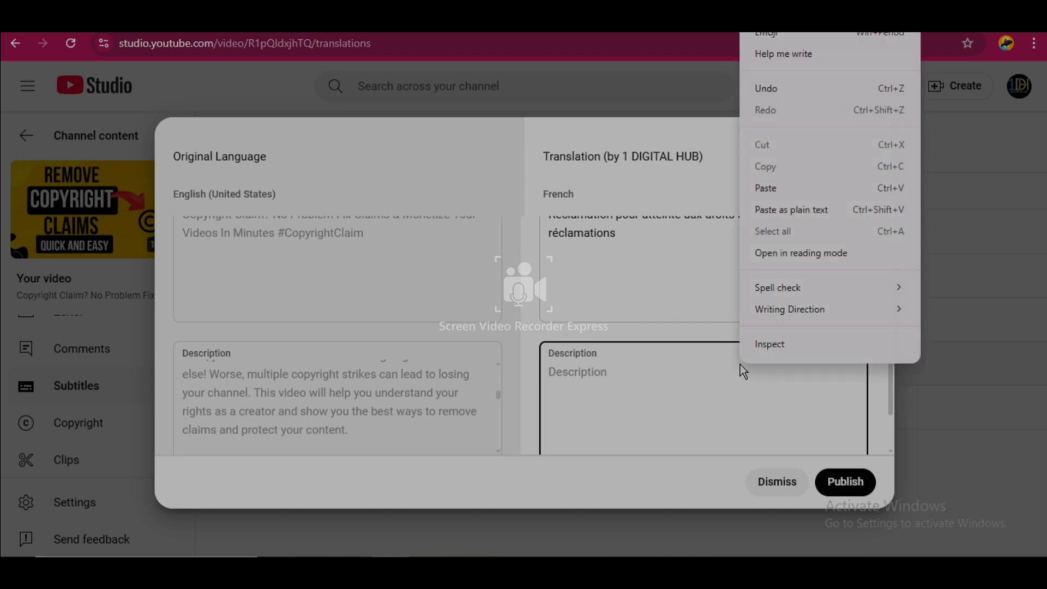
{"action": "left_click", "coordinate": [789, 189]}
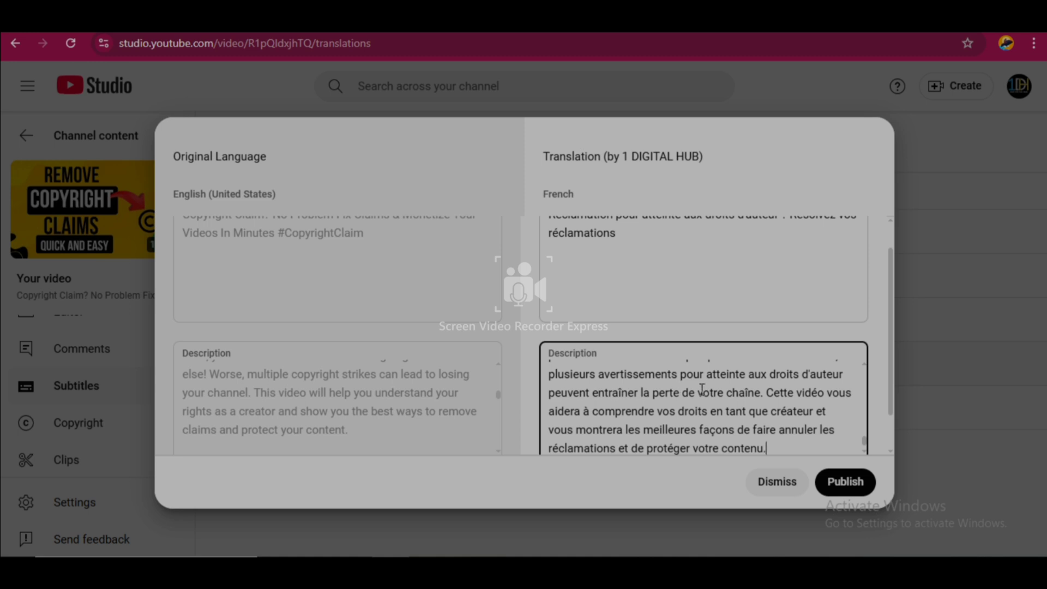
{"action": "left_click", "coordinate": [834, 480]}
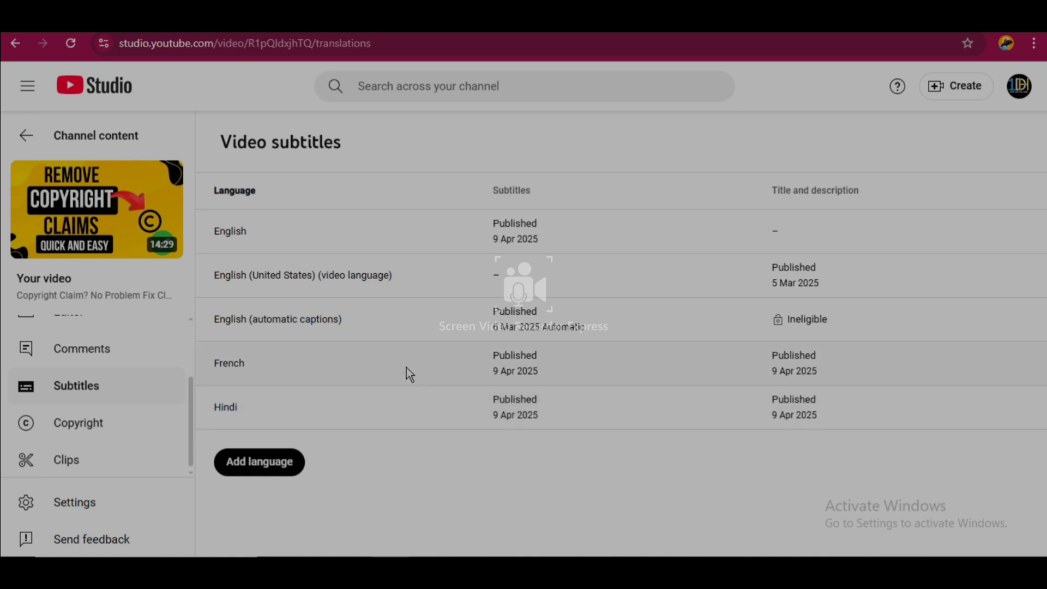
Open the video's YouTube watch page and switch the player's subtitles to English.
{"action": "mouse_move", "coordinate": [512, 368]}
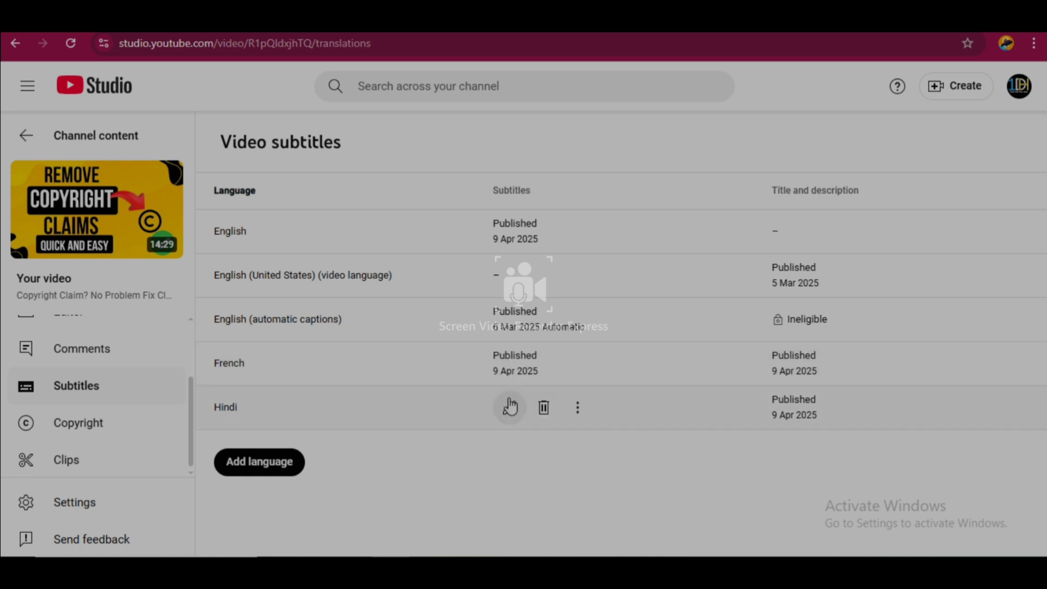
{"action": "mouse_move", "coordinate": [510, 414]}
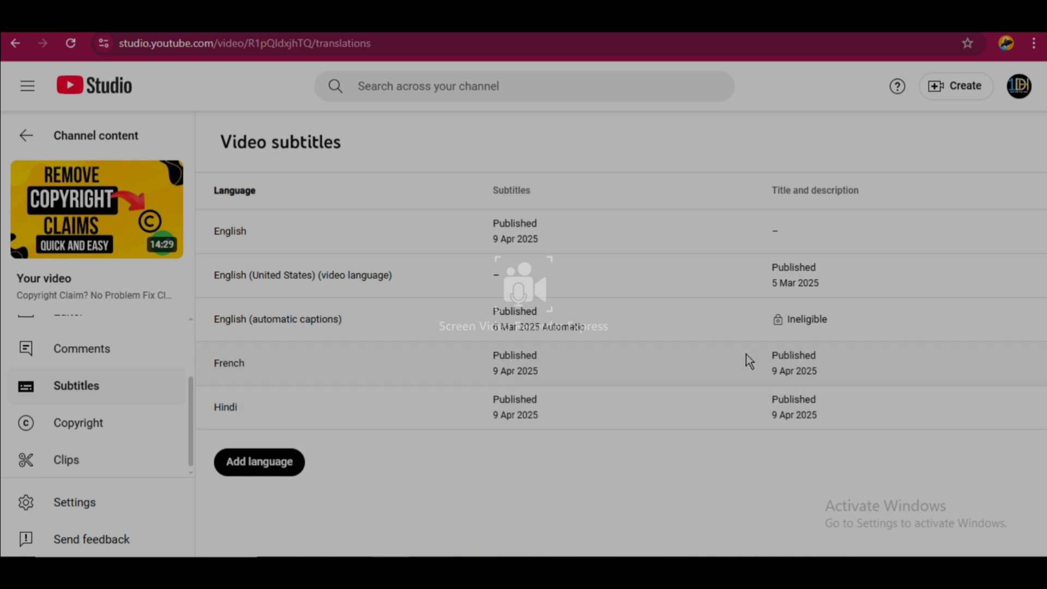
{"action": "mouse_move", "coordinate": [789, 362]}
{"action": "mouse_move", "coordinate": [796, 403]}
{"action": "left_click", "coordinate": [116, 216]}
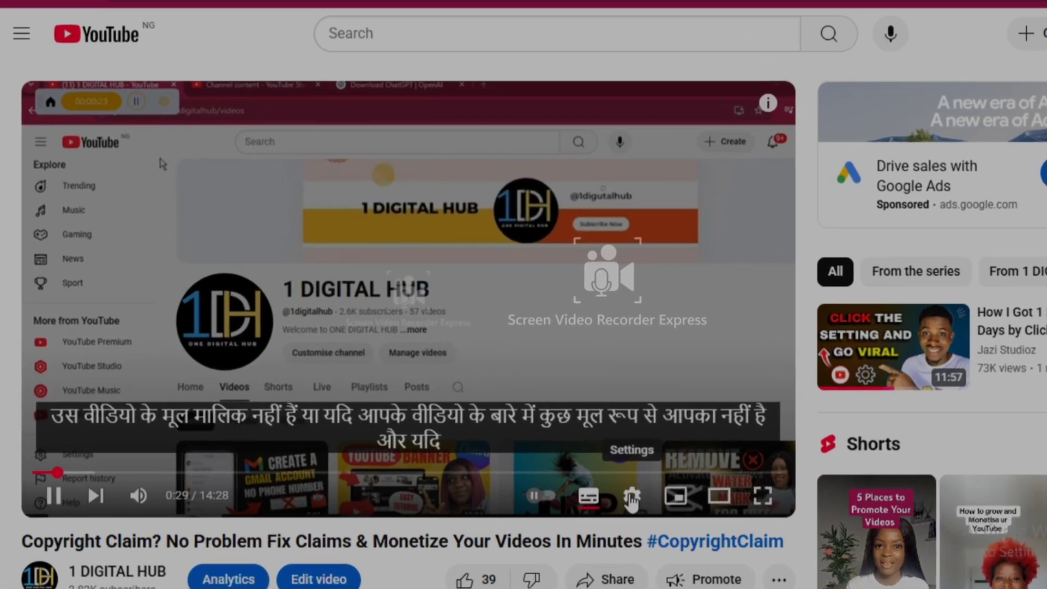
{"action": "left_click", "coordinate": [632, 498]}
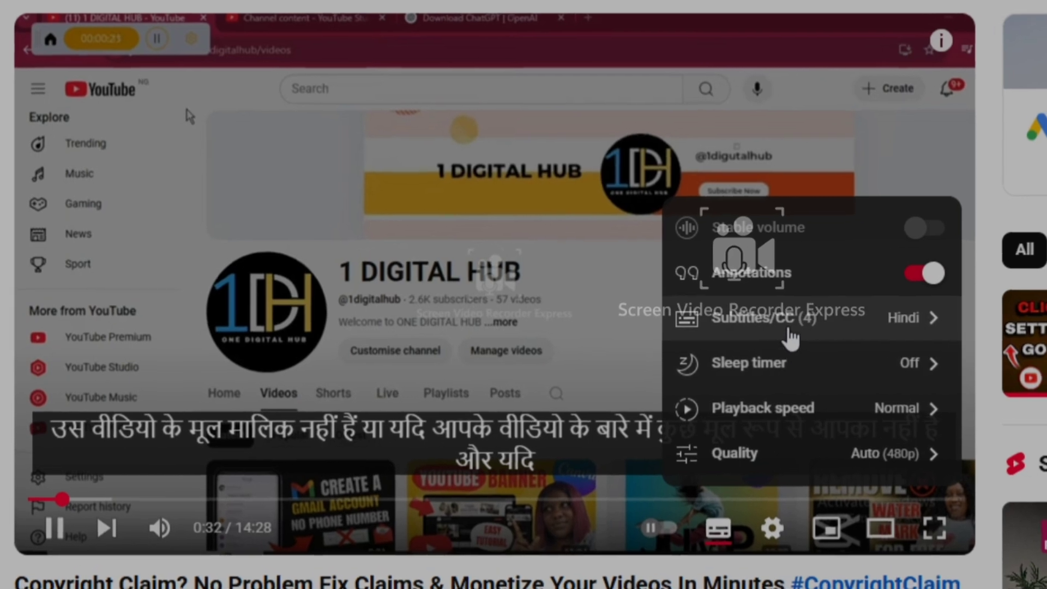
{"action": "left_click", "coordinate": [769, 320]}
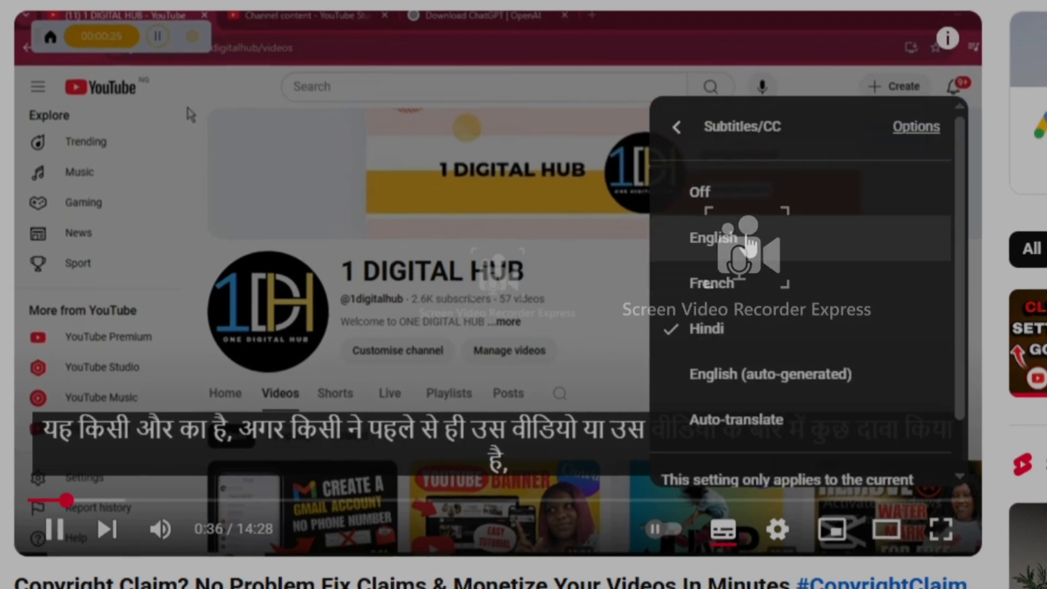
{"action": "left_click", "coordinate": [748, 244]}
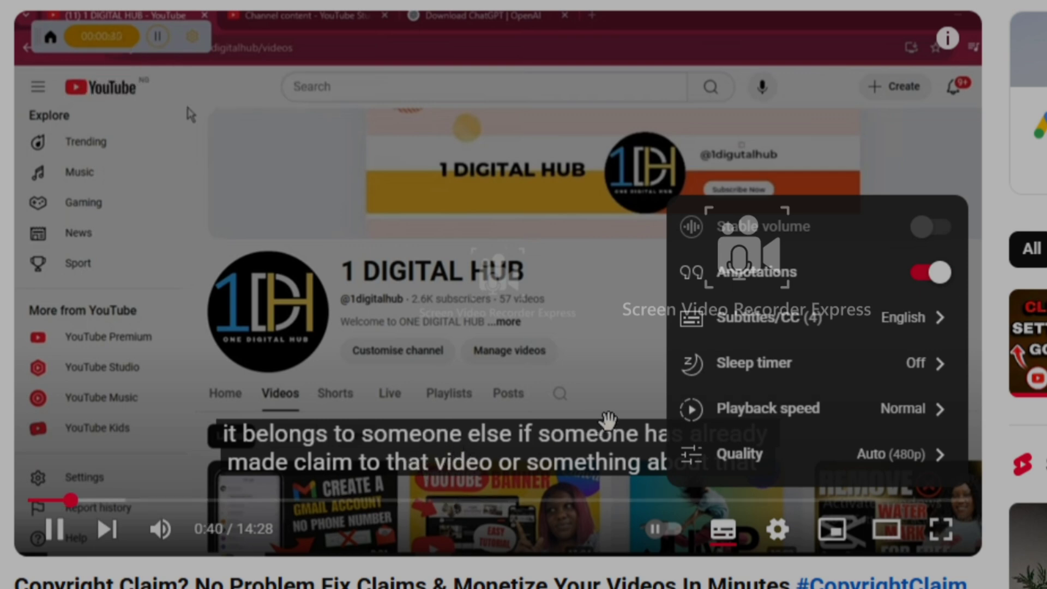
Preview the French subtitles in the player, followed by the Hindi subtitles.
{"action": "left_click", "coordinate": [811, 330]}
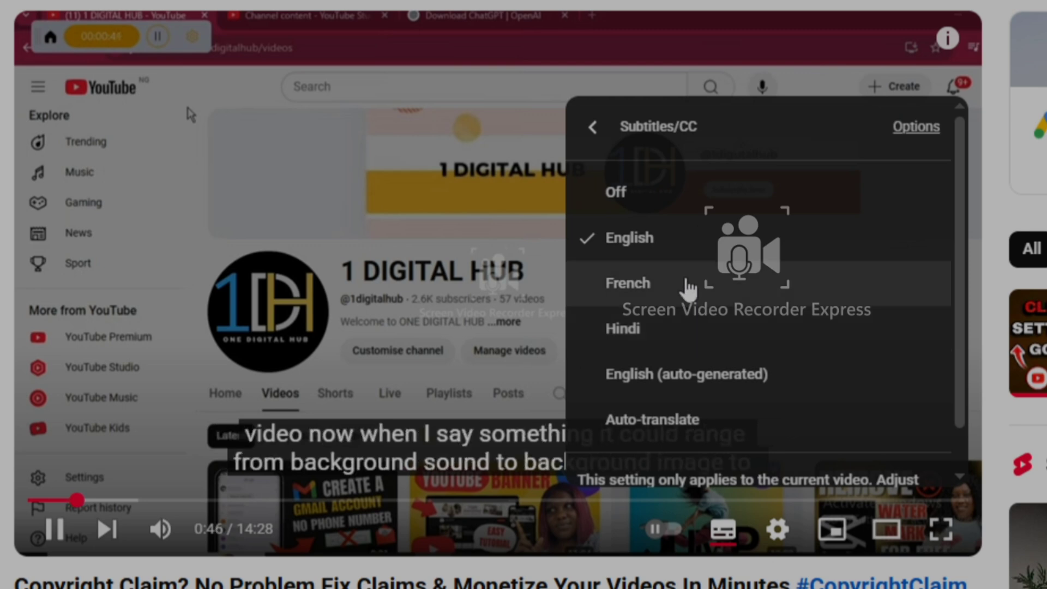
{"action": "left_click", "coordinate": [688, 289]}
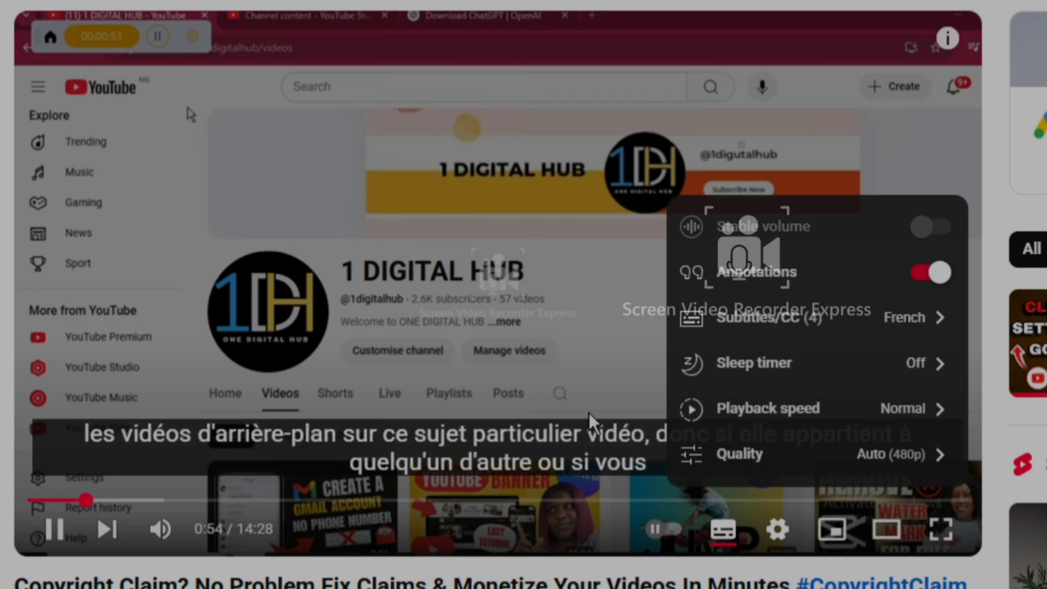
{"action": "left_click", "coordinate": [765, 322]}
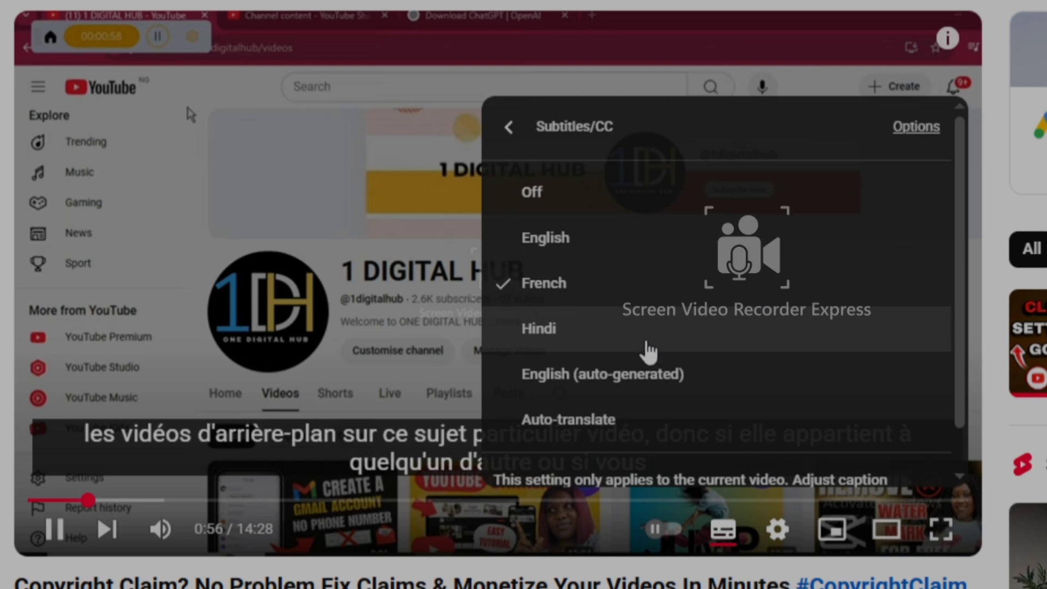
{"action": "left_click", "coordinate": [649, 350]}
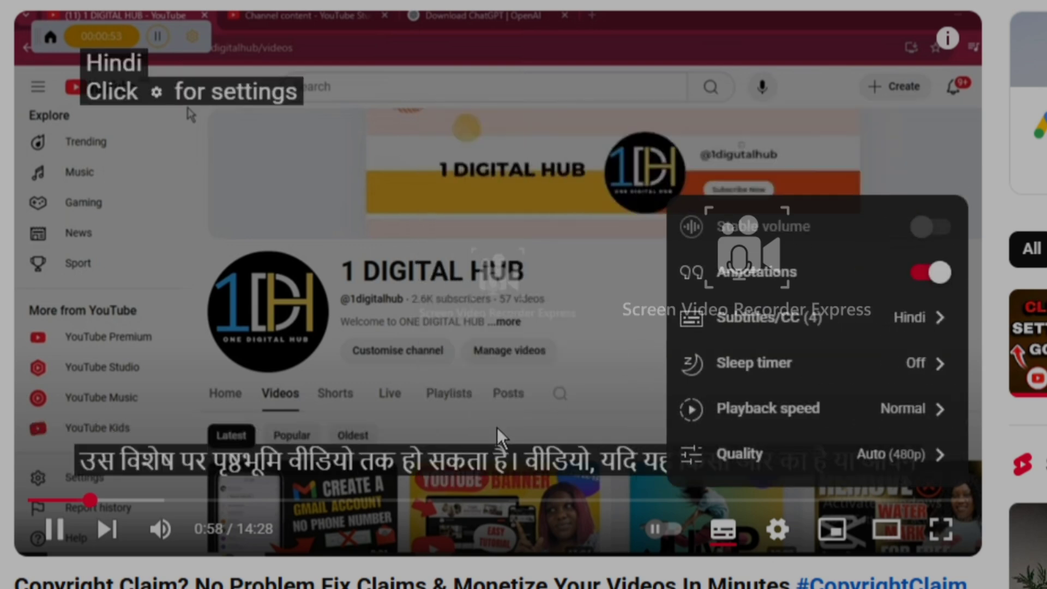
Set the player's subtitles back to the English track.
{"action": "left_click", "coordinate": [800, 327]}
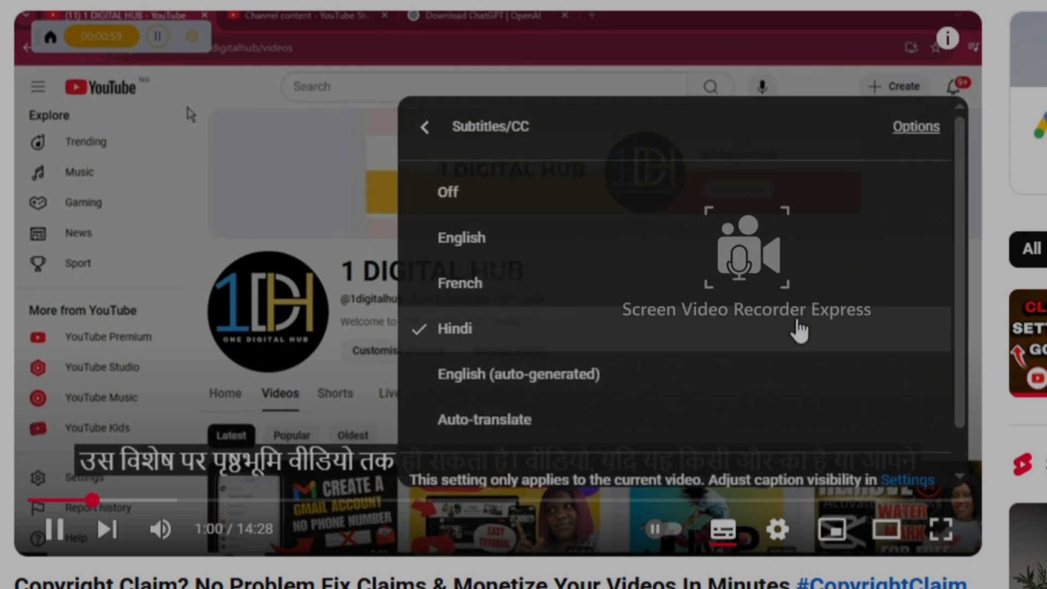
{"action": "left_click", "coordinate": [658, 249]}
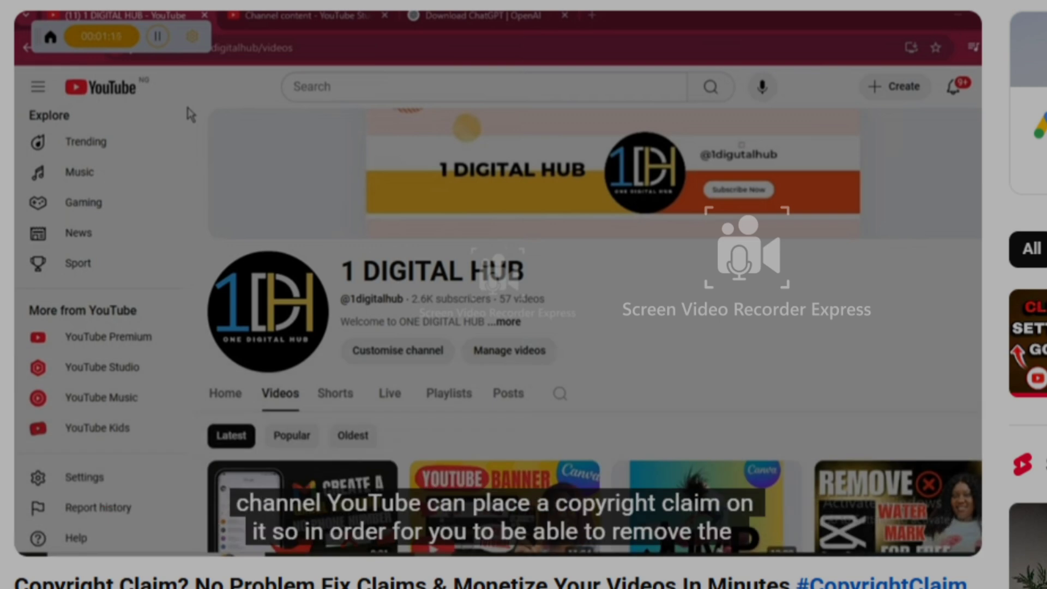
{"action": "mouse_move", "coordinate": [621, 343]}
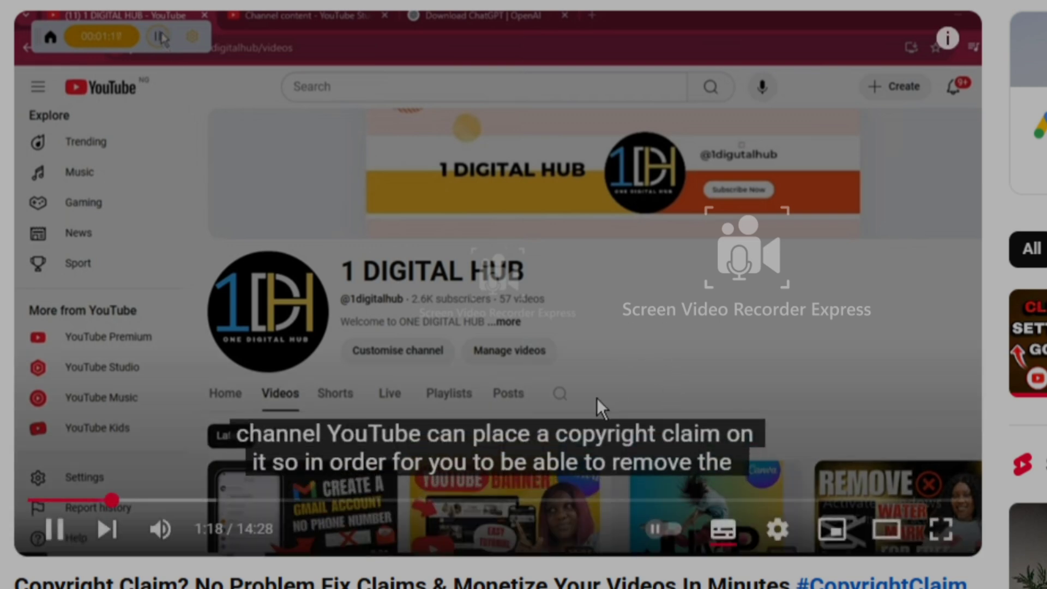